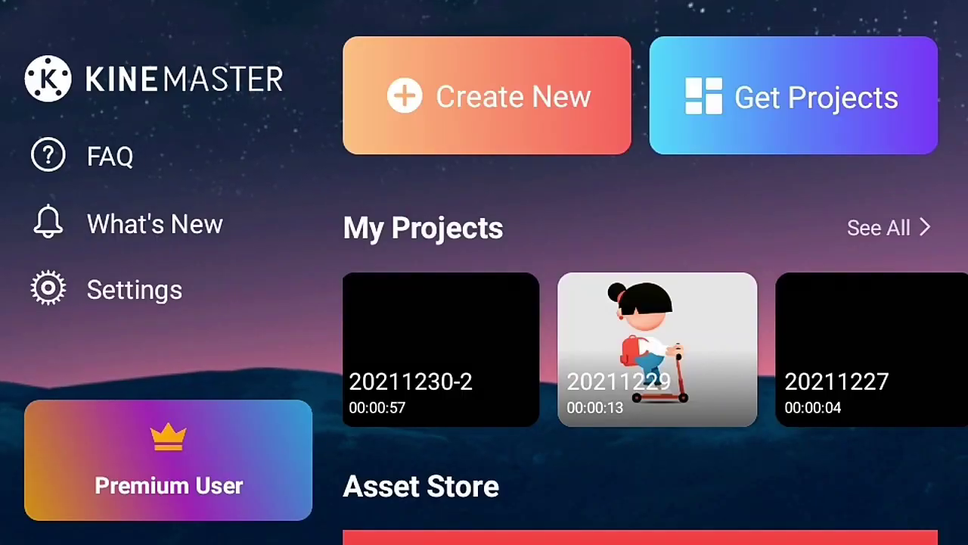
Step: Create a 16:9 project with the 15-second green-screen TV clip from Download and play it from the start
{"action": "left_click", "coordinate": [487, 95]}
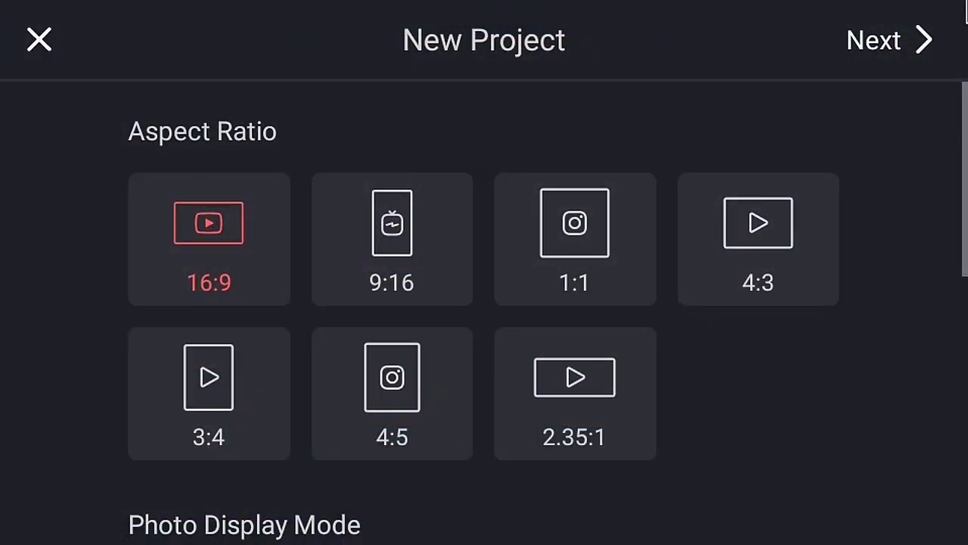
{"action": "left_click", "coordinate": [924, 38]}
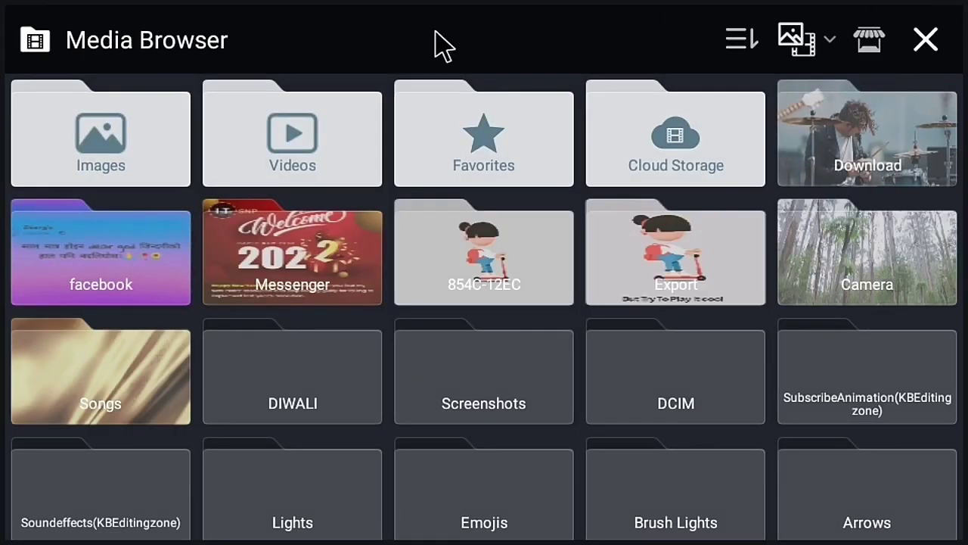
{"action": "left_click", "coordinate": [842, 137]}
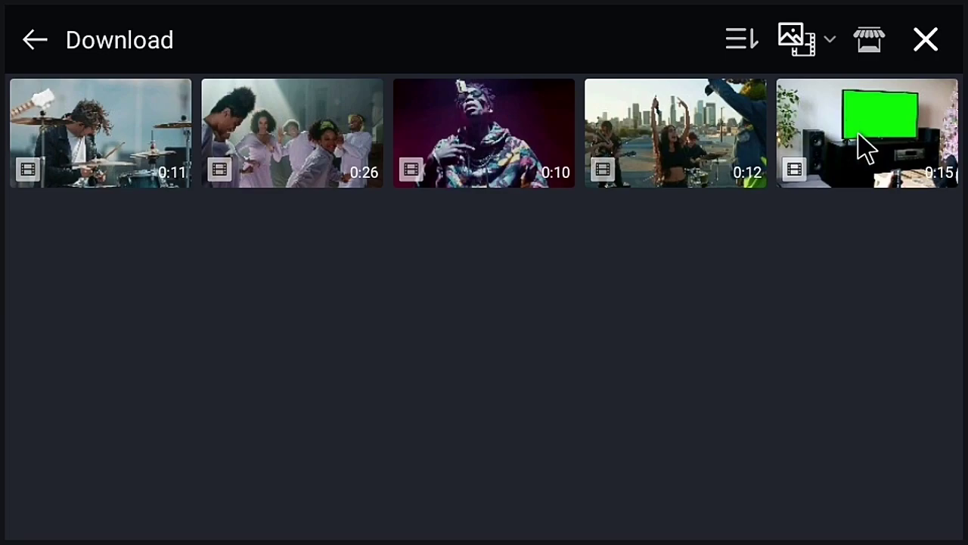
{"action": "left_click", "coordinate": [866, 148]}
{"action": "left_click", "coordinate": [926, 39]}
{"action": "left_click_drag", "start_coordinate": [522, 400], "coordinate": [961, 417]}
{"action": "left_click", "coordinate": [932, 300]}
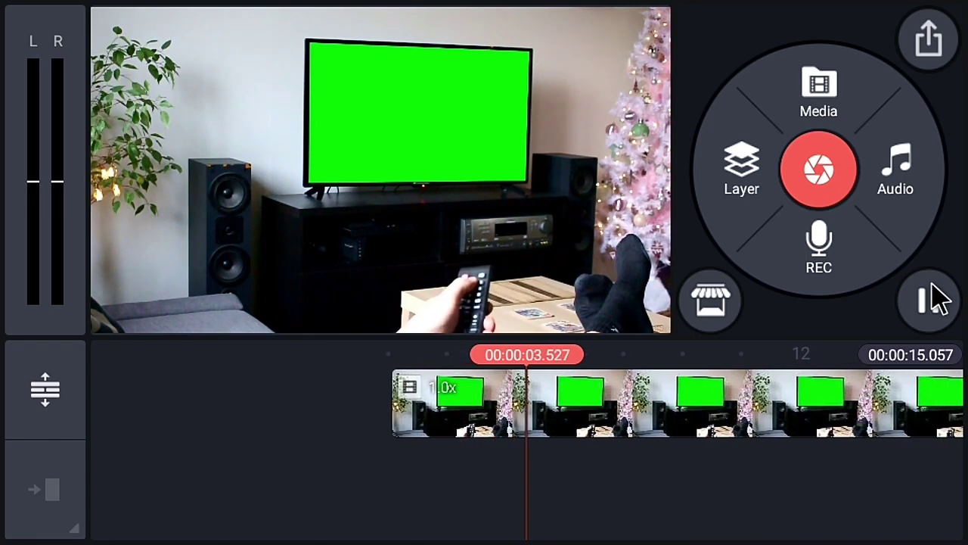
Step: Play and pause the green-screen clip preview several times, rewind to 0:00, and bring up the layer choices
{"action": "left_click", "coordinate": [930, 295]}
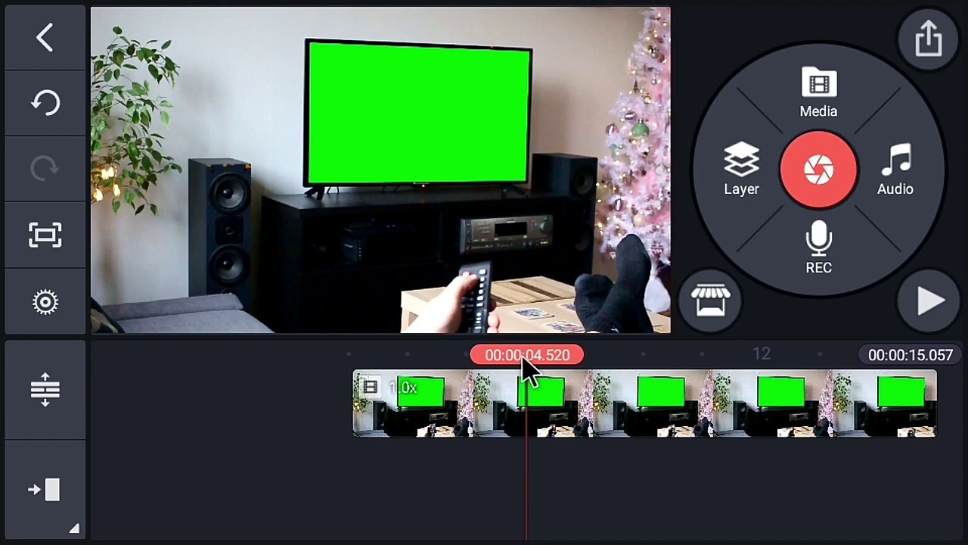
{"action": "left_click", "coordinate": [929, 303]}
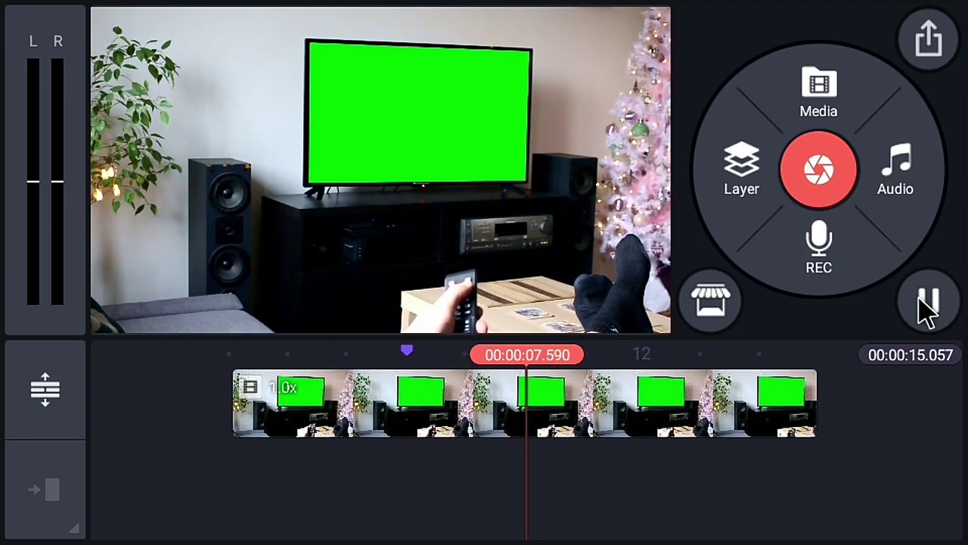
{"action": "left_click", "coordinate": [927, 304]}
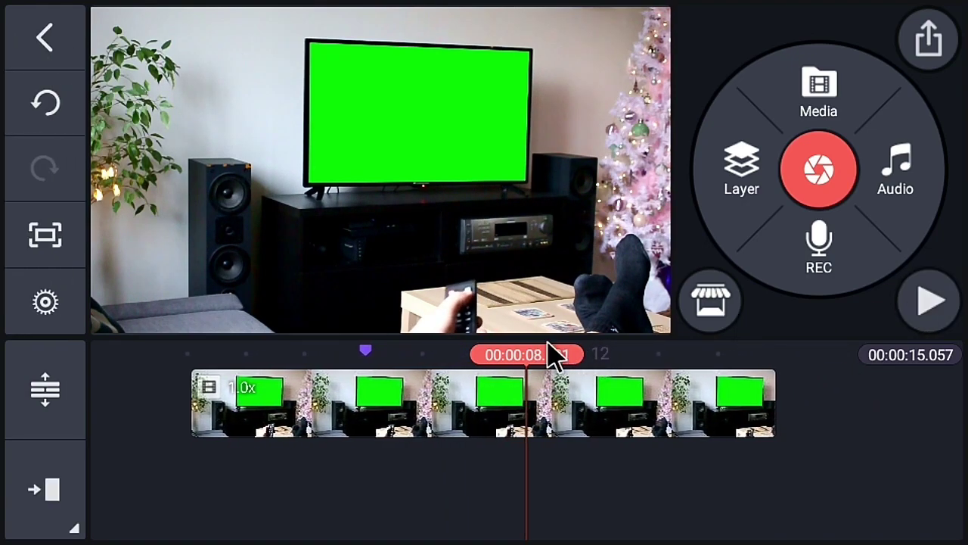
{"action": "left_click", "coordinate": [929, 302]}
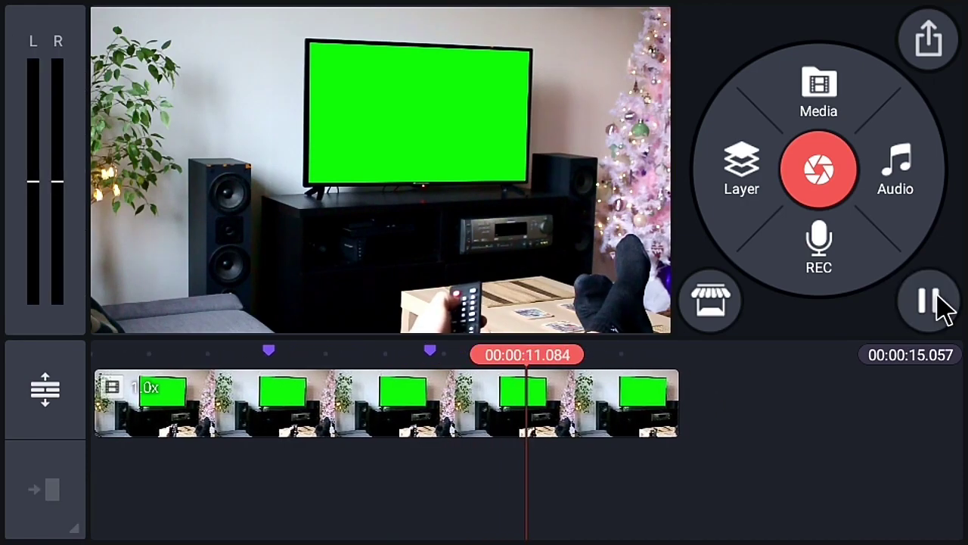
{"action": "left_click", "coordinate": [936, 305]}
{"action": "left_click_drag", "start_coordinate": [553, 360], "coordinate": [756, 361]}
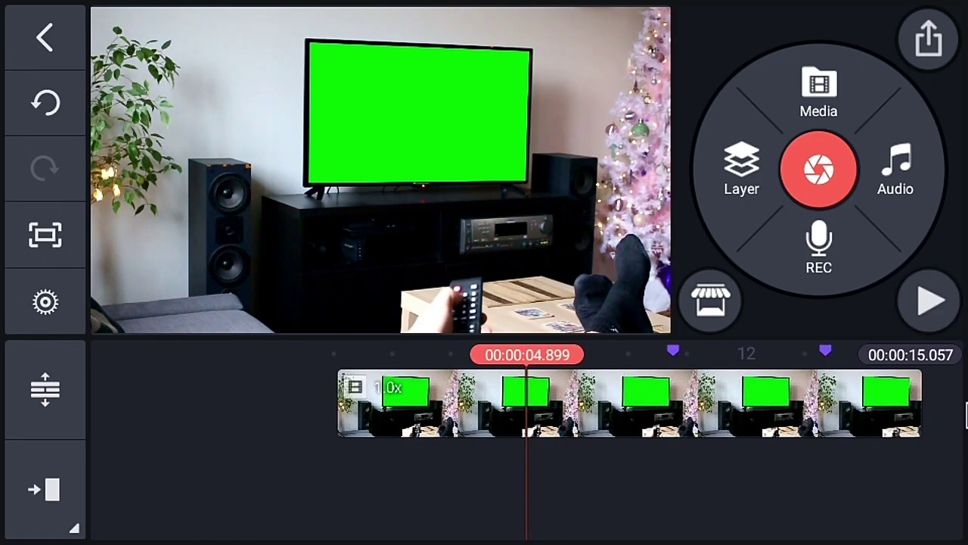
{"action": "left_click", "coordinate": [741, 183]}
Step: Add the 0:12 rooftop band clip from Download as a layer, trimmed to end at 4.463 s
{"action": "left_click", "coordinate": [687, 60]}
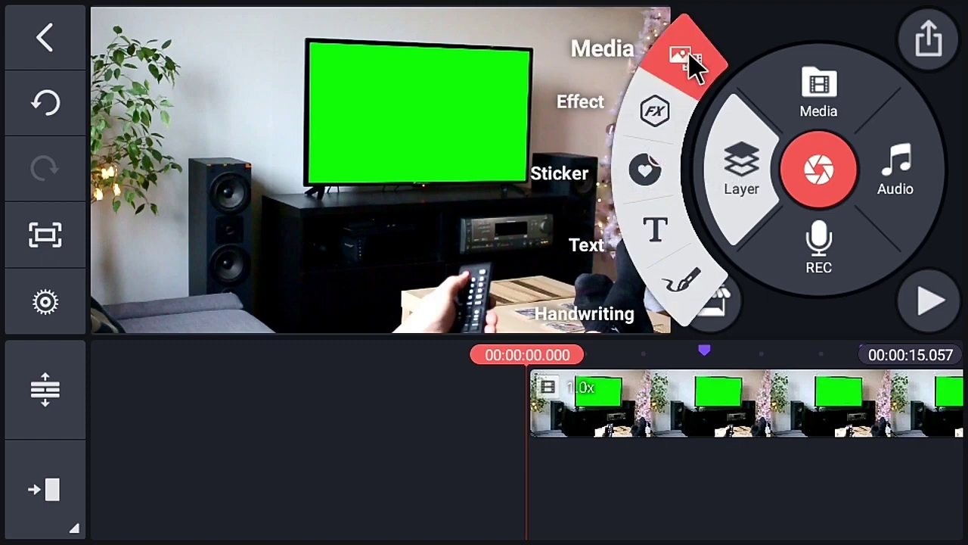
{"action": "left_click", "coordinate": [860, 144]}
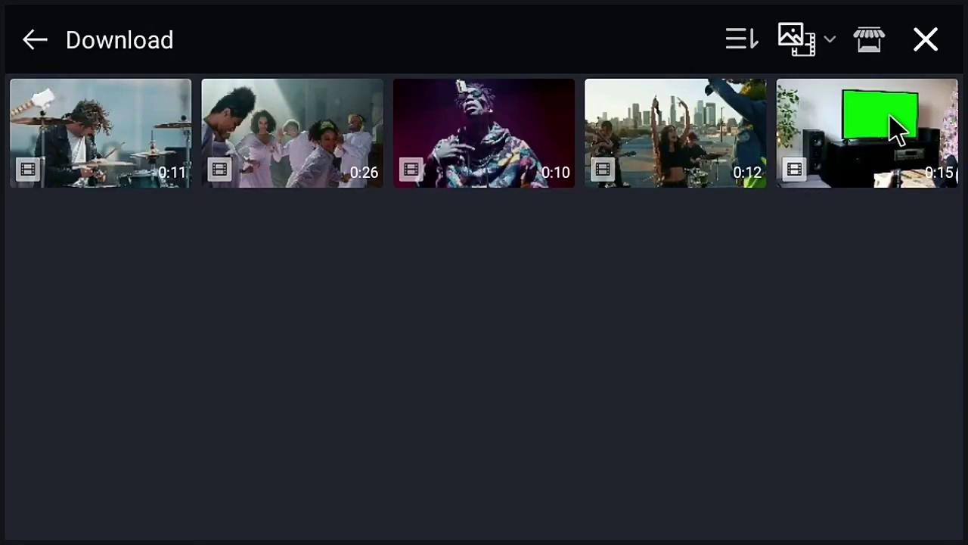
{"action": "left_click", "coordinate": [603, 145]}
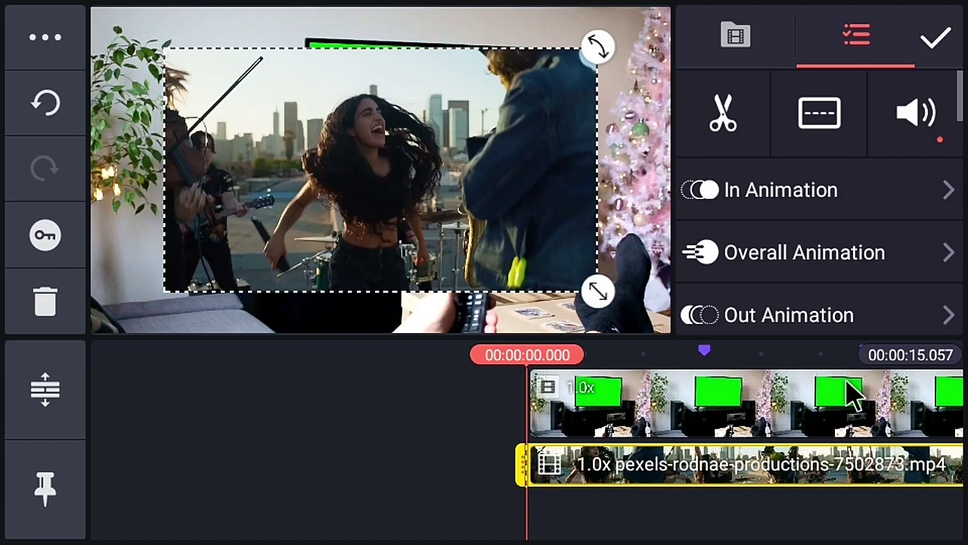
{"action": "left_click_drag", "start_coordinate": [854, 396], "coordinate": [667, 414]}
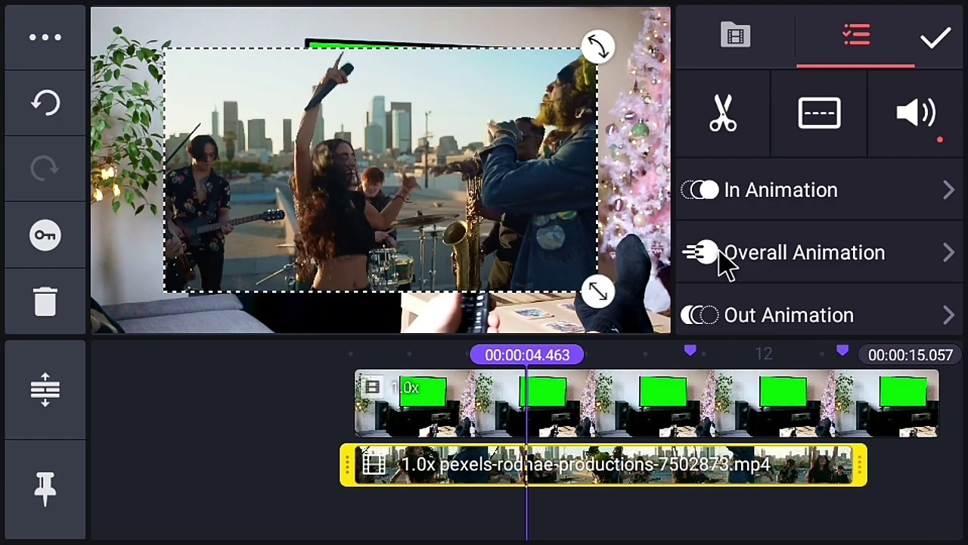
{"action": "left_click", "coordinate": [723, 117]}
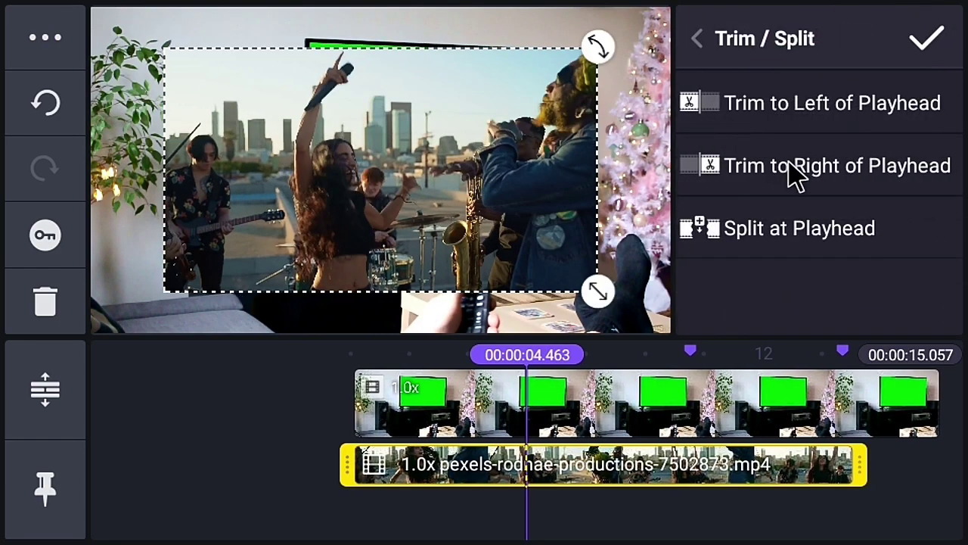
{"action": "left_click", "coordinate": [794, 174]}
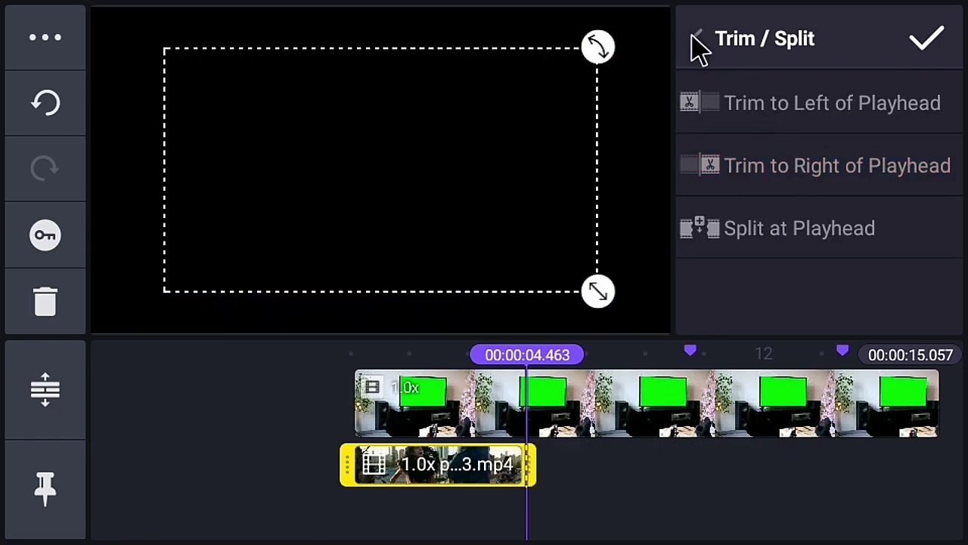
Step: Set the band clip's split screen layout to full frame and confirm it
{"action": "left_click", "coordinate": [696, 40]}
{"action": "left_click", "coordinate": [821, 113]}
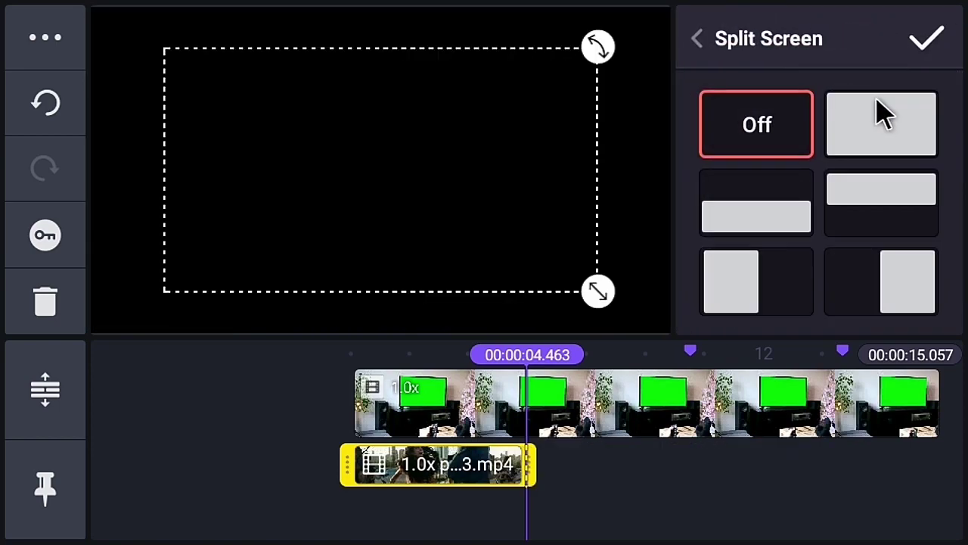
{"action": "left_click", "coordinate": [875, 108]}
{"action": "left_click", "coordinate": [928, 41]}
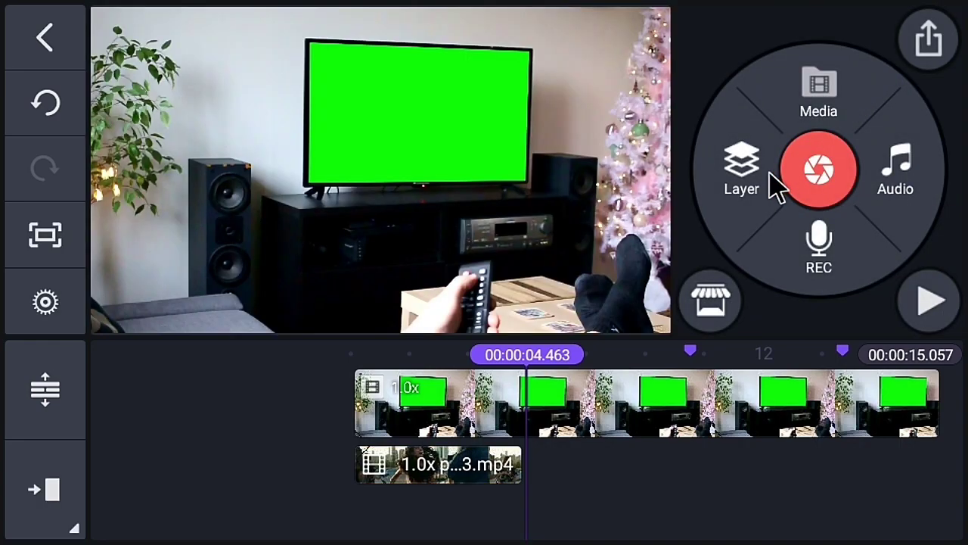
Step: Add the drummer clip from Download as a layer, trimmed to end at 8.387 s
{"action": "left_click", "coordinate": [730, 185]}
{"action": "left_click", "coordinate": [690, 49]}
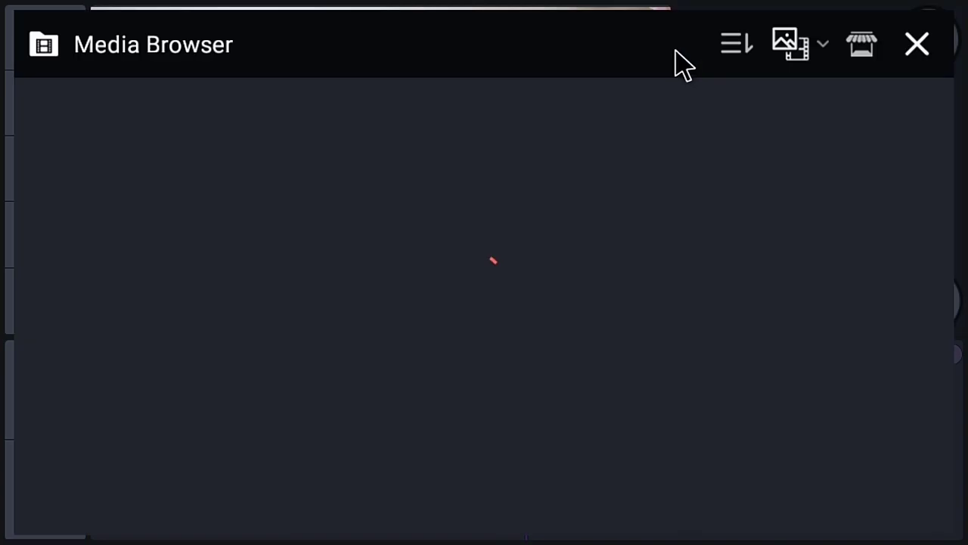
{"action": "left_click", "coordinate": [831, 154]}
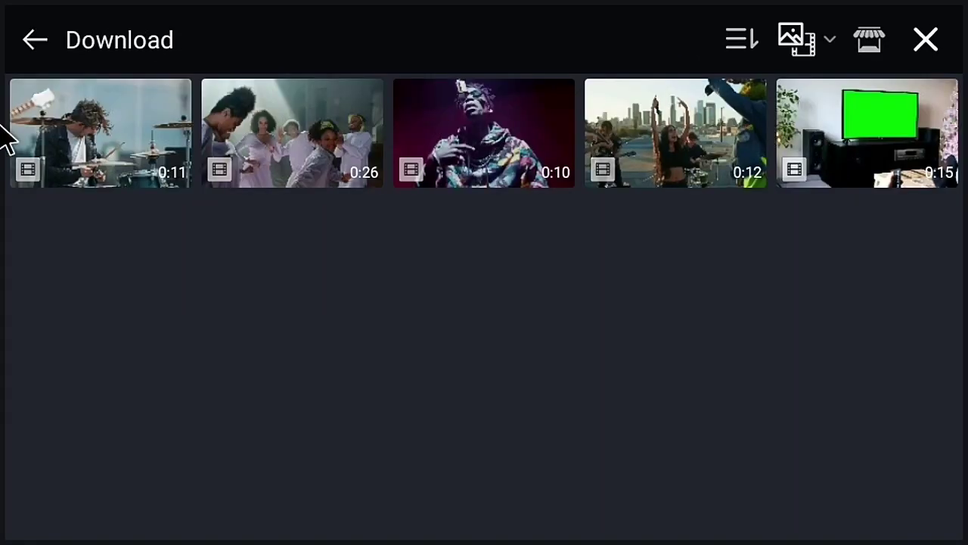
{"action": "left_click", "coordinate": [132, 143]}
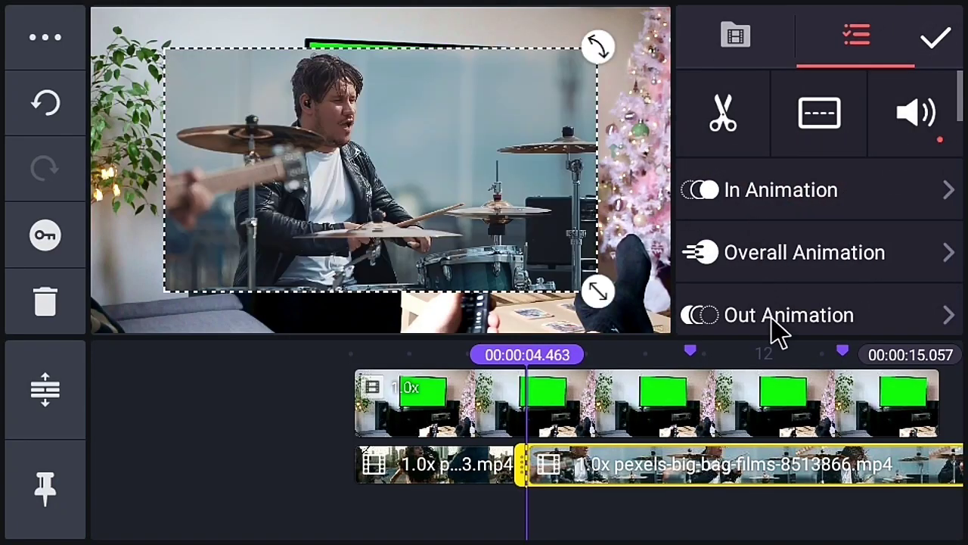
{"action": "left_click_drag", "start_coordinate": [787, 393], "coordinate": [636, 412]}
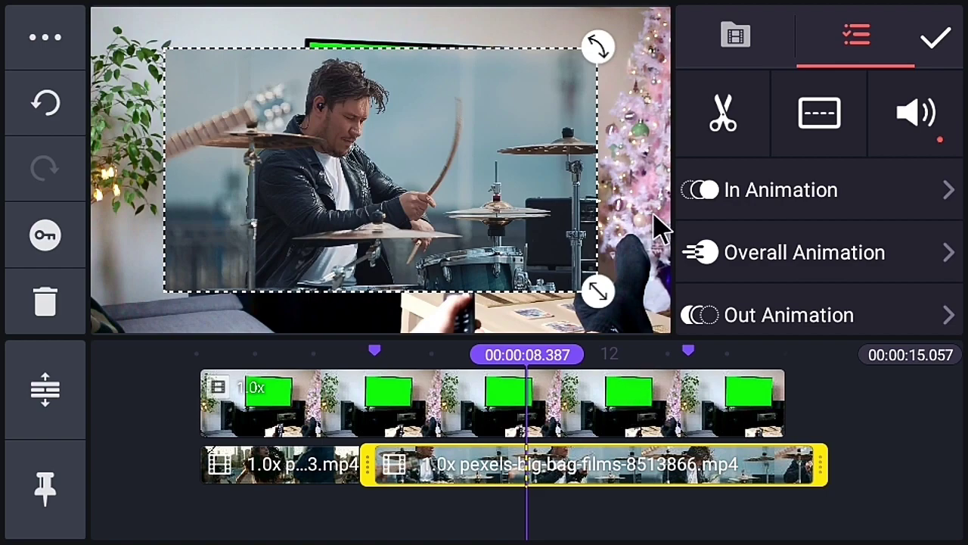
{"action": "left_click", "coordinate": [722, 121]}
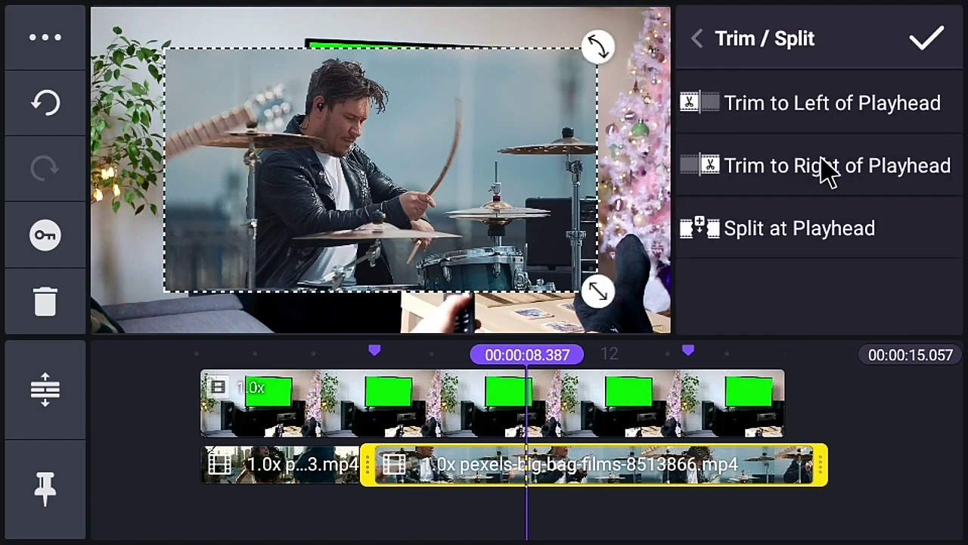
{"action": "left_click", "coordinate": [822, 168]}
Step: Set the drummer clip's split screen layout to full frame and confirm it
{"action": "left_click", "coordinate": [709, 45]}
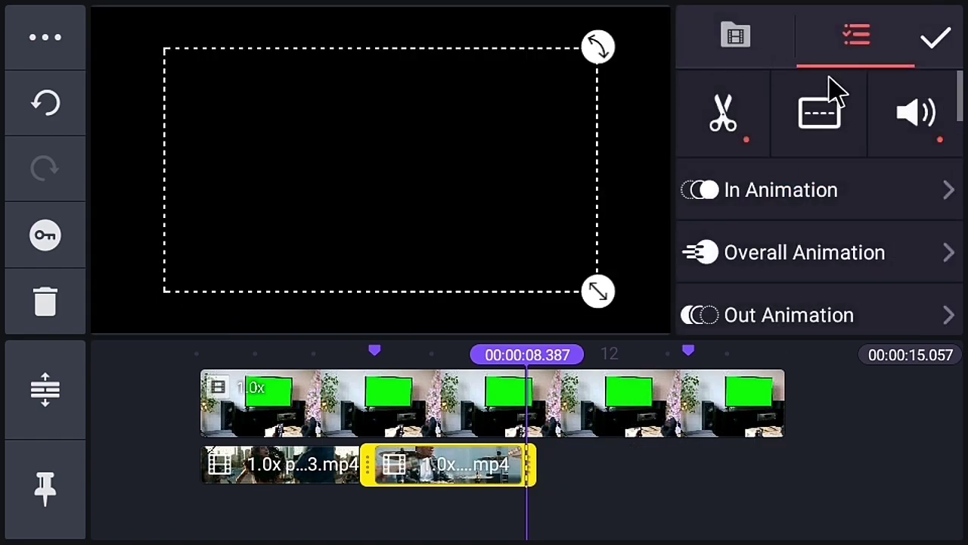
{"action": "left_click", "coordinate": [832, 120]}
{"action": "left_click", "coordinate": [872, 124]}
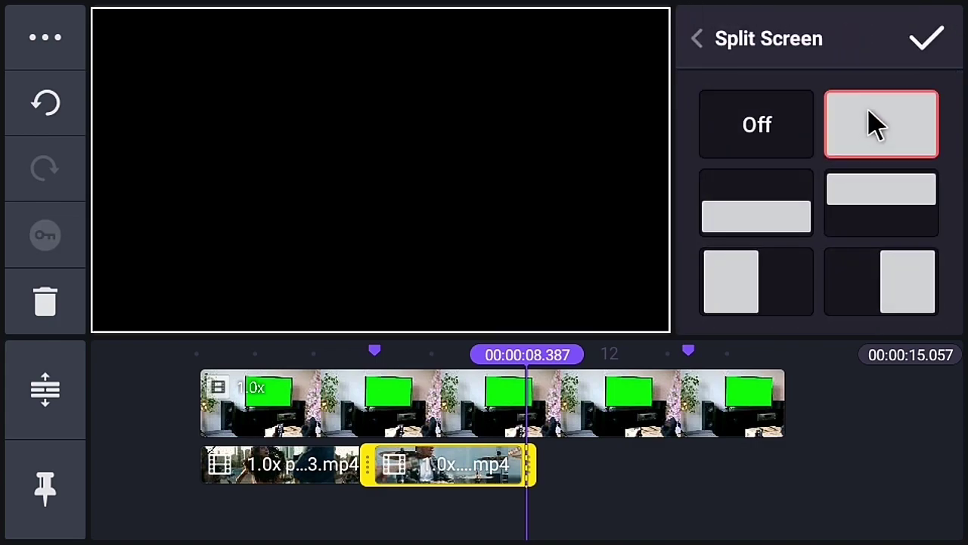
{"action": "left_click", "coordinate": [933, 34]}
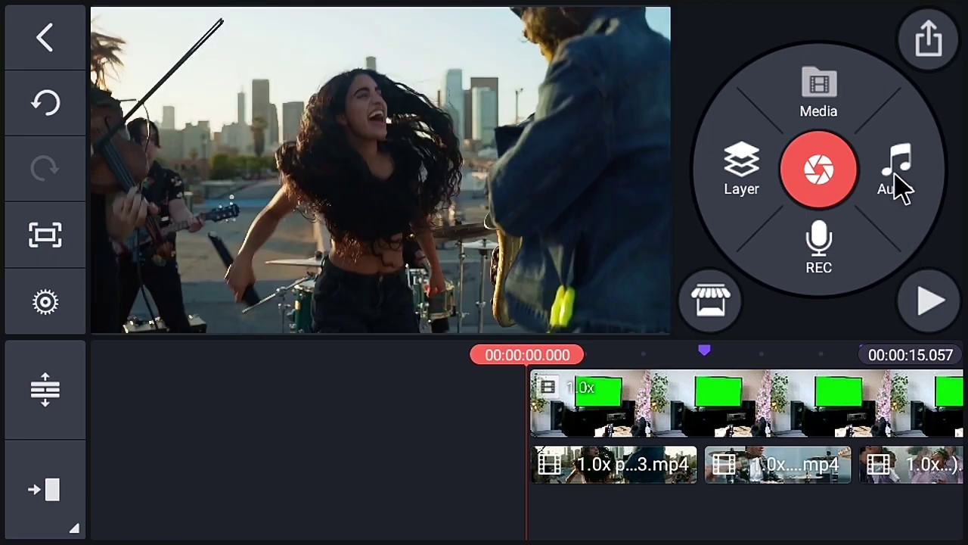
Step: Add mixkit-you-got-jazz-528 and mixkit-punked-up-fun-47 from the music albums as audio tracks
{"action": "left_click", "coordinate": [900, 185]}
{"action": "scroll", "coordinate": [255, 167], "scroll_direction": "down", "scroll_amount": 3}
{"action": "left_click", "coordinate": [184, 185]}
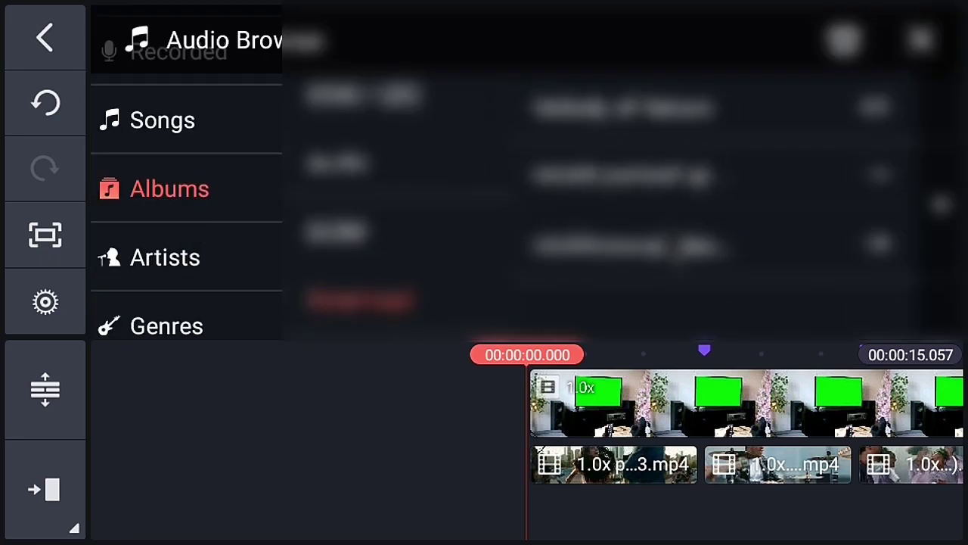
{"action": "left_click", "coordinate": [756, 248]}
{"action": "left_click", "coordinate": [821, 248]}
{"action": "left_click", "coordinate": [734, 181]}
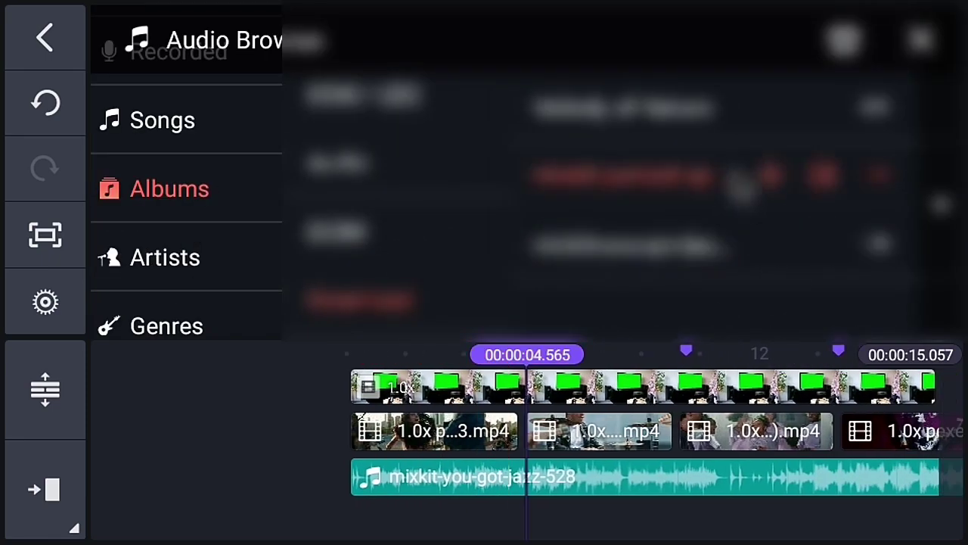
{"action": "left_click", "coordinate": [822, 176]}
Step: Add another song track at about 12.4 seconds on the timeline
{"action": "left_click_drag", "start_coordinate": [818, 411], "coordinate": [687, 432]}
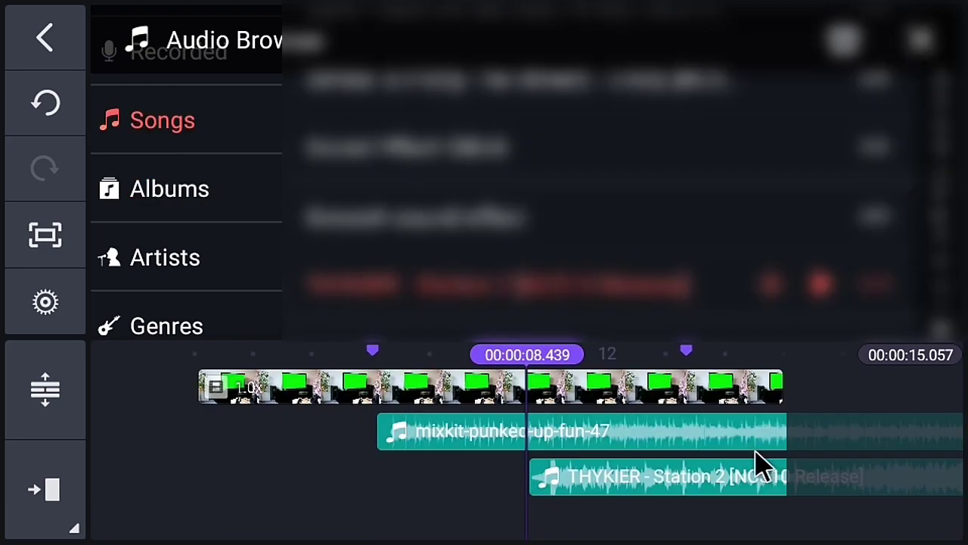
{"action": "left_click_drag", "start_coordinate": [764, 465], "coordinate": [644, 395]}
{"action": "scroll", "coordinate": [664, 190], "scroll_direction": "down", "scroll_amount": 3}
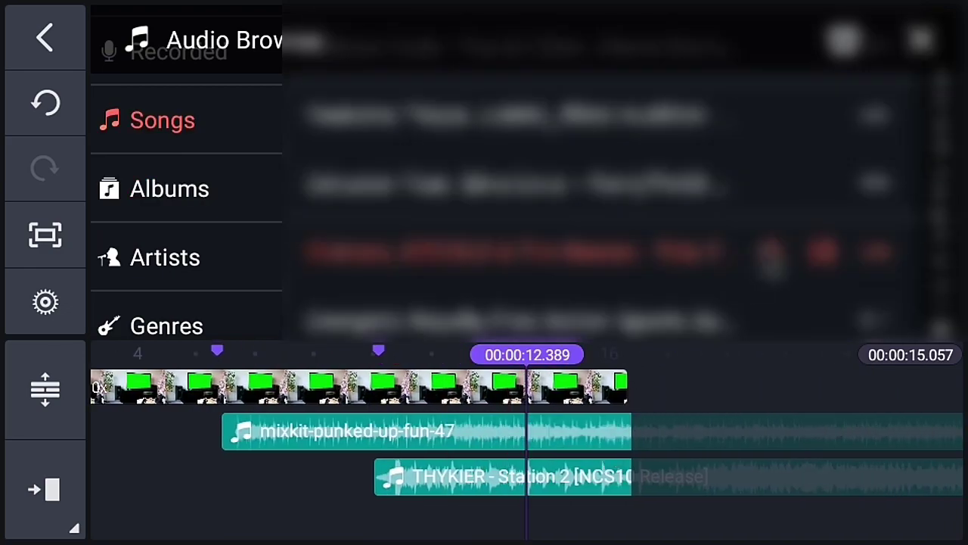
{"action": "left_click", "coordinate": [822, 251]}
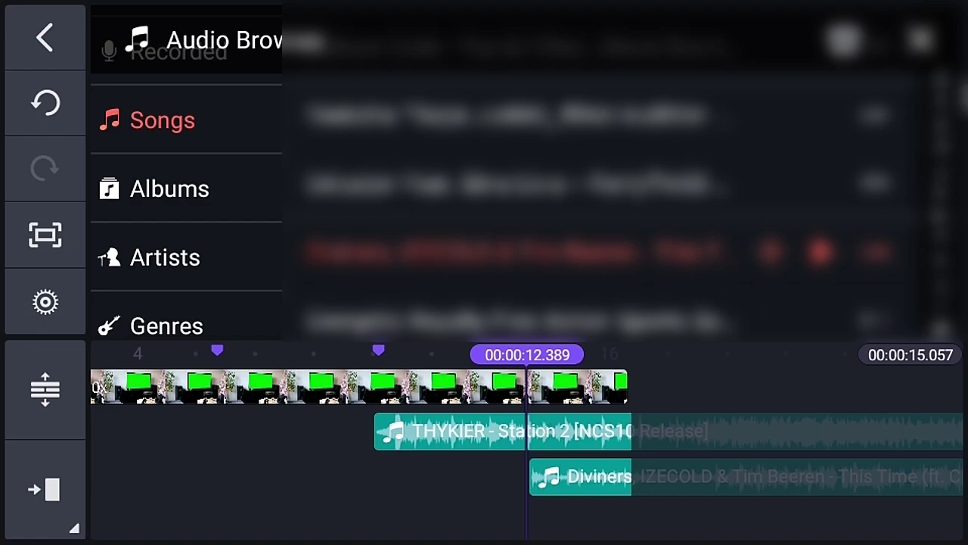
Step: Close the audio browser, show the video layers, and move the playhead back to about 4.5 s
{"action": "left_click", "coordinate": [919, 39]}
{"action": "left_click_drag", "start_coordinate": [590, 392], "coordinate": [594, 454]}
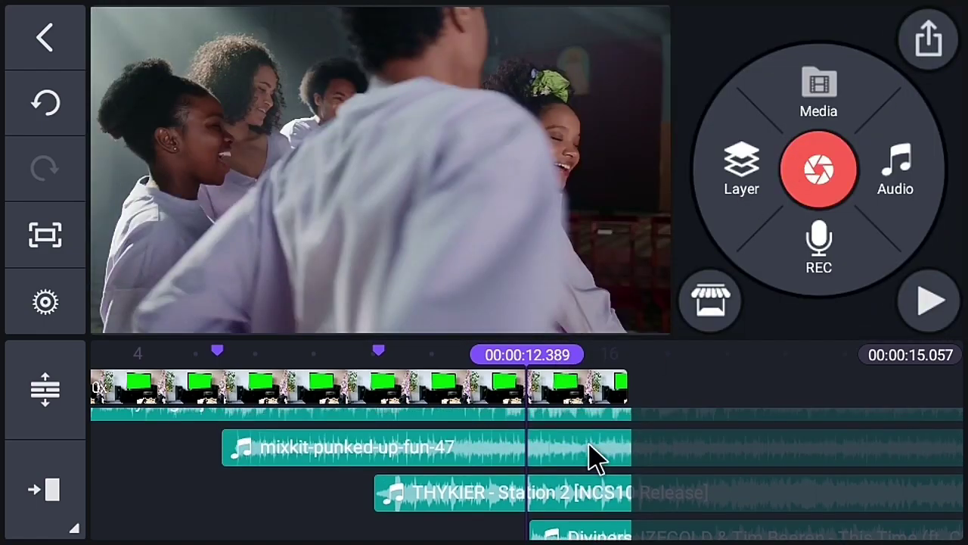
{"action": "left_click_drag", "start_coordinate": [678, 458], "coordinate": [540, 487]}
{"action": "left_click_drag", "start_coordinate": [389, 432], "coordinate": [628, 400]}
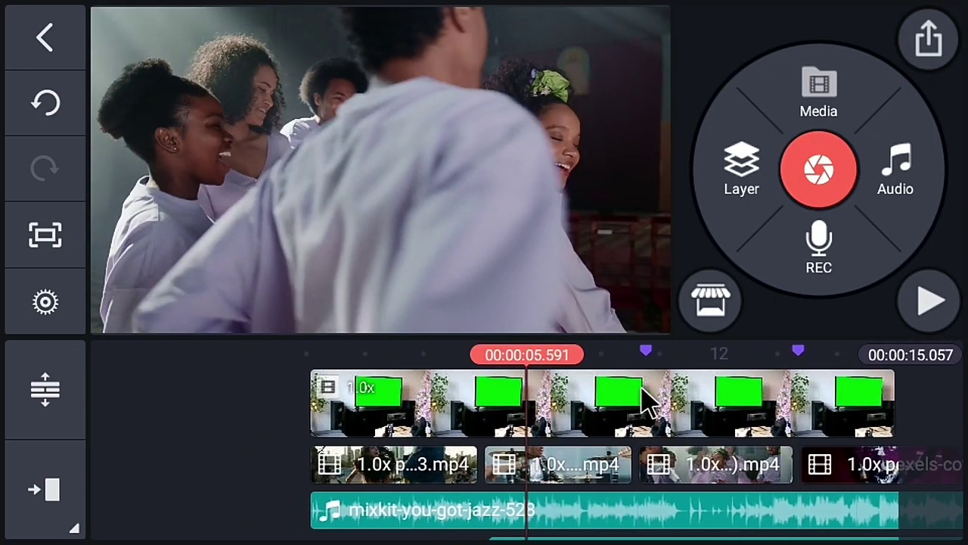
Step: Trim the mixkit-you-got-jazz-528 clip to end at the playhead, about 4.5 s
{"action": "left_click", "coordinate": [579, 477]}
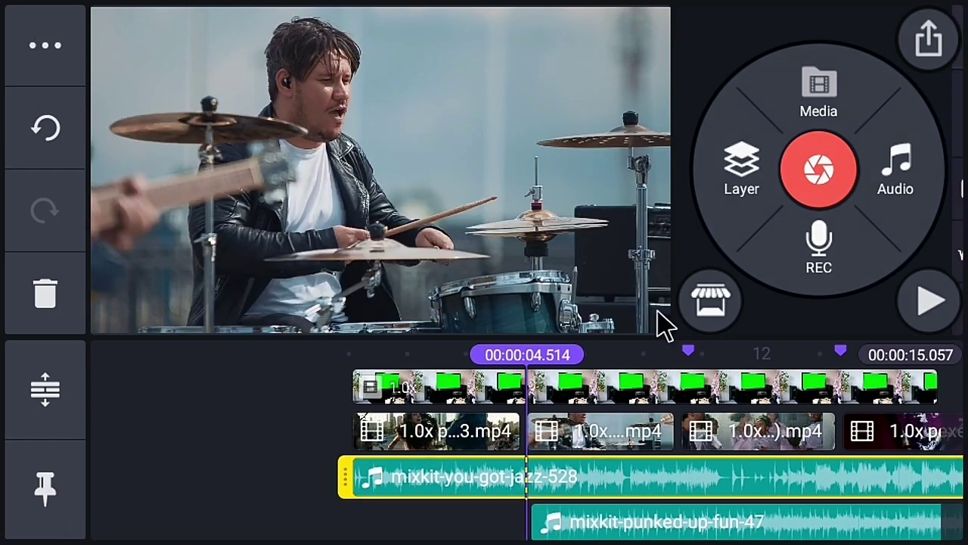
{"action": "left_click_drag", "start_coordinate": [707, 255], "coordinate": [752, 183]}
{"action": "left_click_drag", "start_coordinate": [752, 278], "coordinate": [773, 235]}
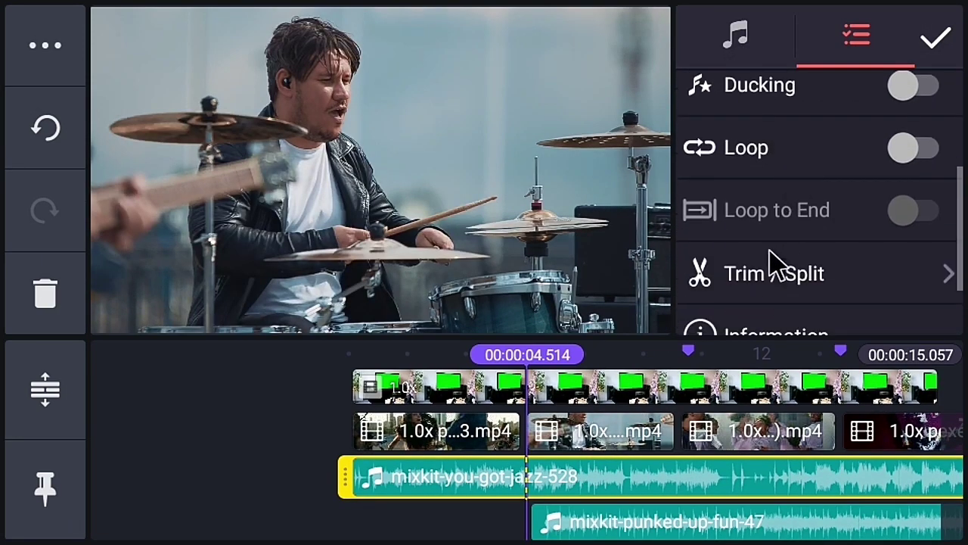
{"action": "left_click", "coordinate": [772, 276]}
{"action": "left_click", "coordinate": [816, 166]}
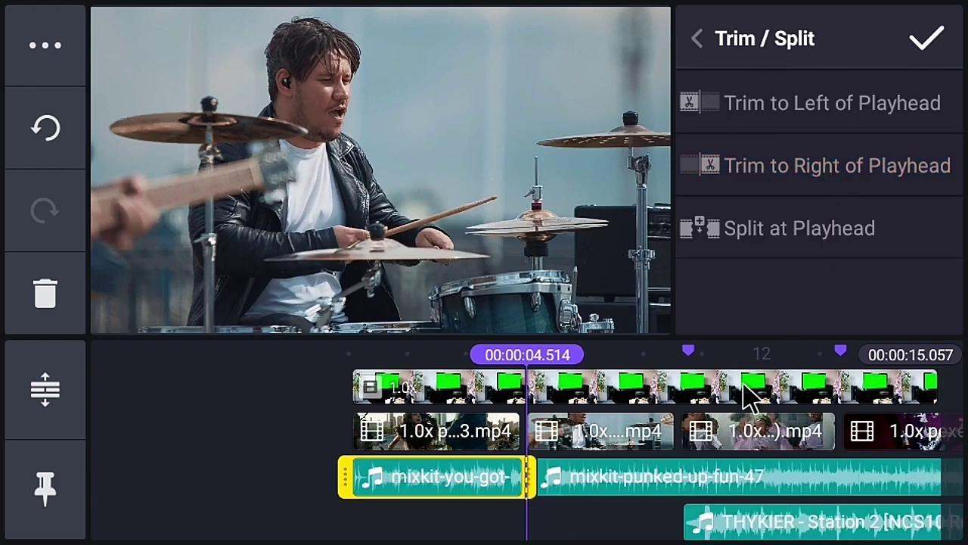
Step: Trim the mixkit-punked-up-fun-47 clip to end at about 8.3 s
{"action": "left_click_drag", "start_coordinate": [846, 482], "coordinate": [687, 460]}
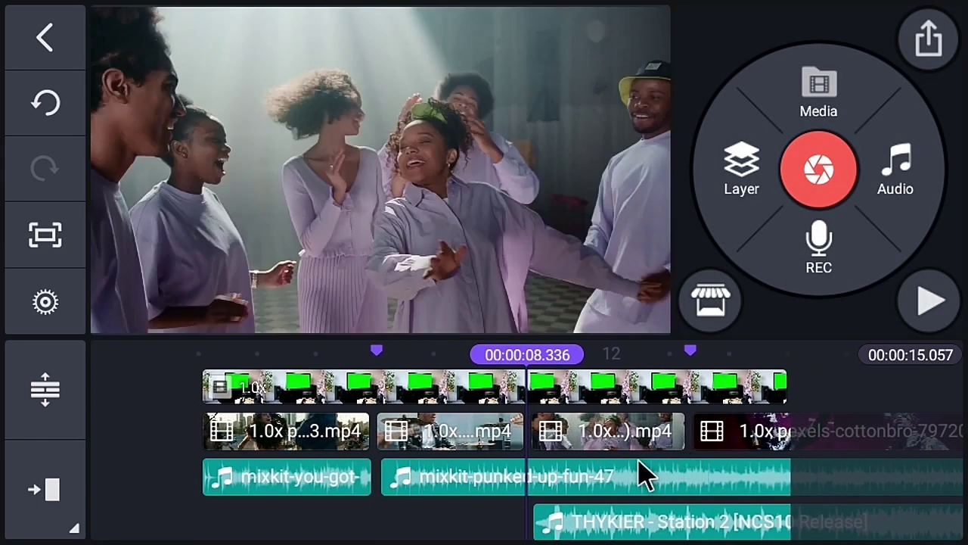
{"action": "left_click", "coordinate": [648, 463]}
{"action": "scroll", "coordinate": [817, 259], "scroll_direction": "down", "scroll_amount": 3}
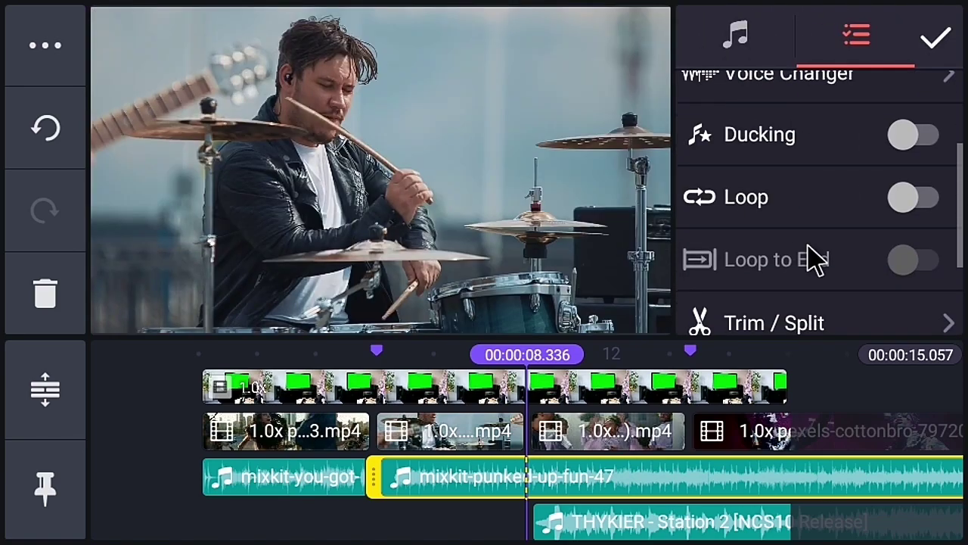
{"action": "left_click", "coordinate": [790, 314]}
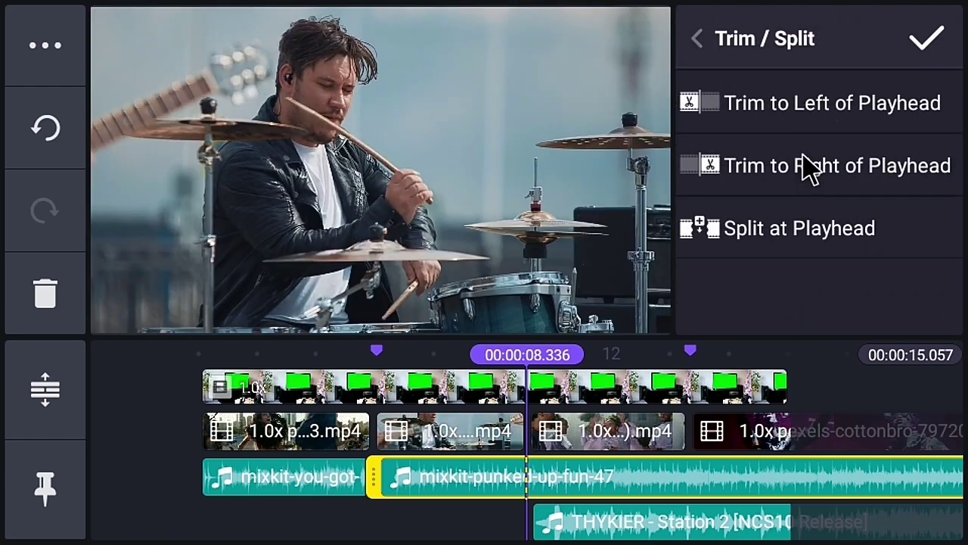
{"action": "left_click", "coordinate": [806, 166]}
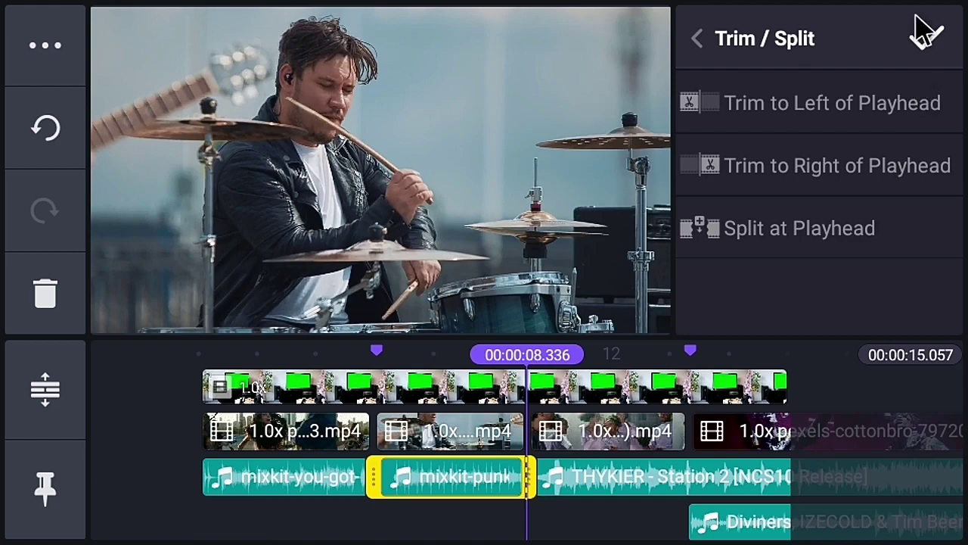
Step: Export the project as an HD 720p video
{"action": "left_click", "coordinate": [927, 39]}
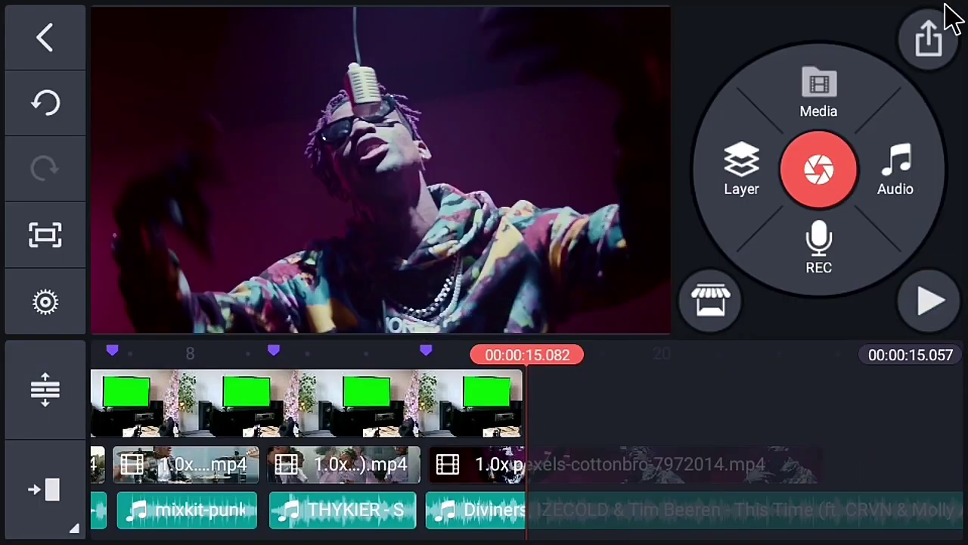
{"action": "left_click", "coordinate": [927, 40]}
{"action": "left_click_drag", "start_coordinate": [143, 212], "coordinate": [140, 182]}
{"action": "left_click", "coordinate": [355, 507]}
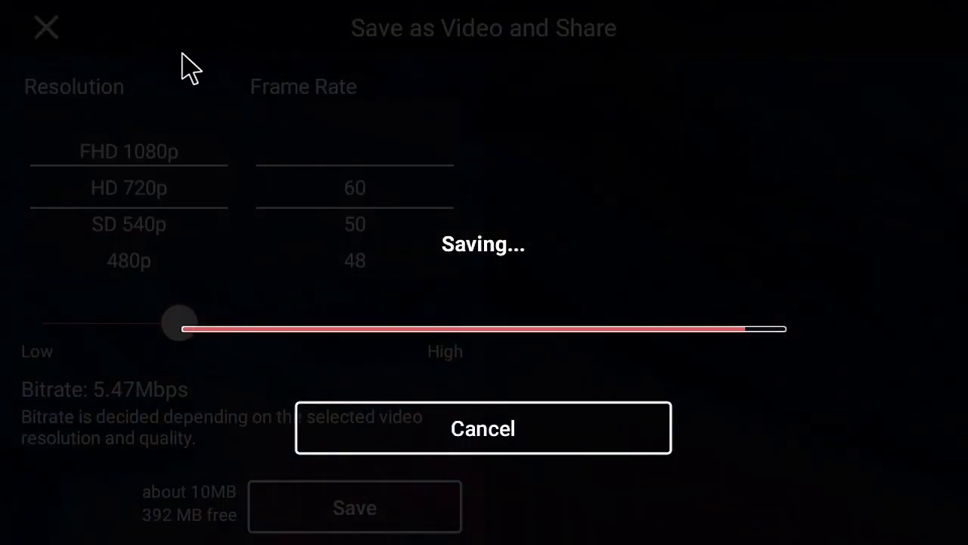
{"action": "left_click", "coordinate": [45, 28]}
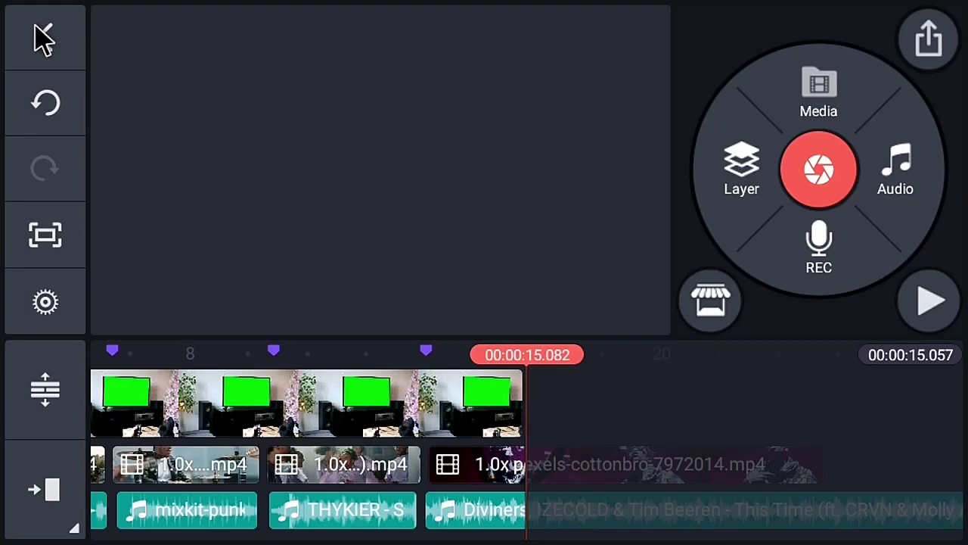
Step: Start a new 16:9 project with a solid black background clip from Images
{"action": "key", "text": "Escape"}
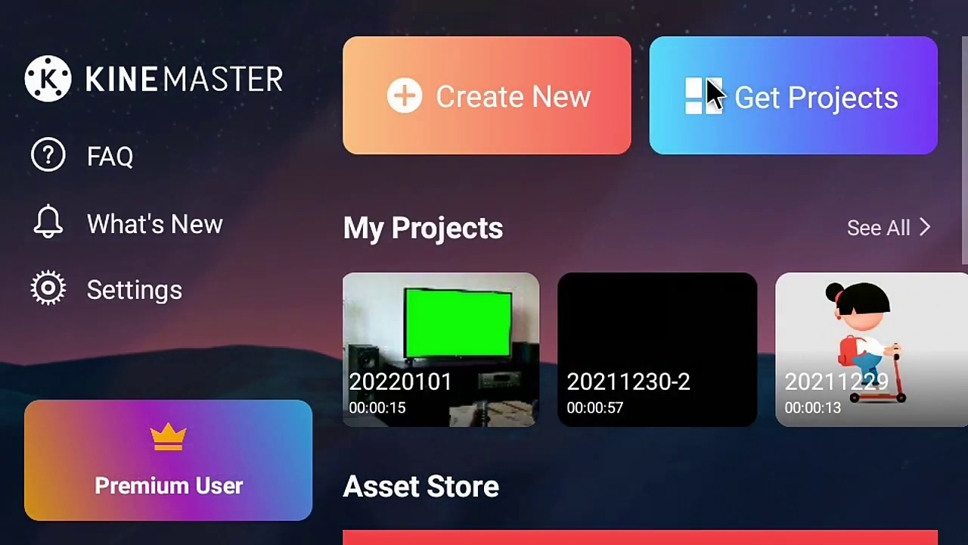
{"action": "left_click", "coordinate": [517, 100]}
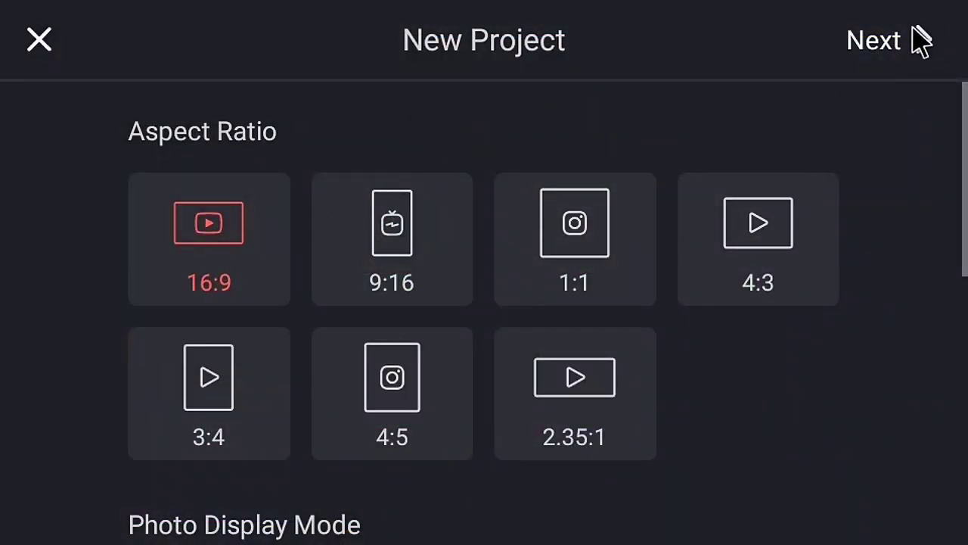
{"action": "left_click", "coordinate": [910, 52]}
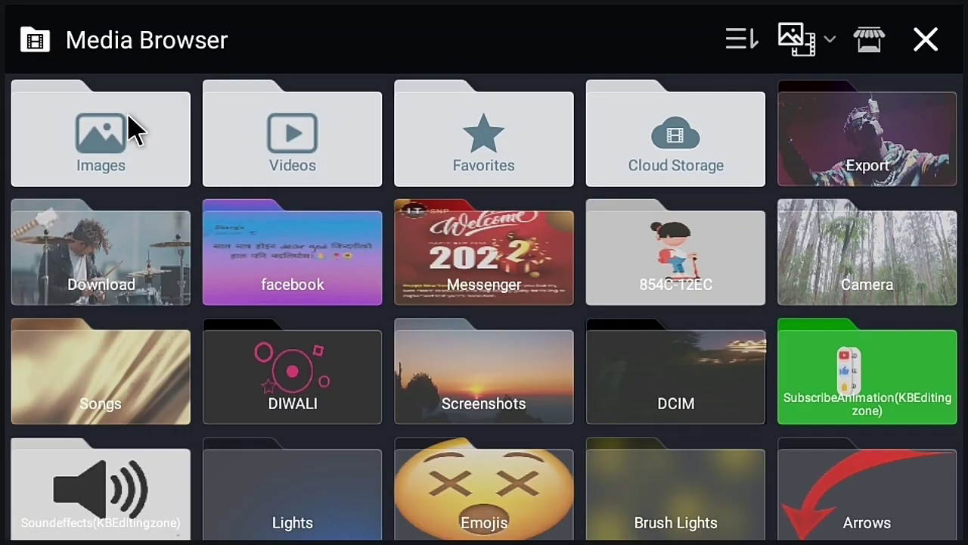
{"action": "left_click", "coordinate": [133, 130]}
{"action": "left_click", "coordinate": [586, 140]}
Step: Stretch the black background clip to 15.055 seconds and rewind to the start
{"action": "left_click", "coordinate": [480, 428]}
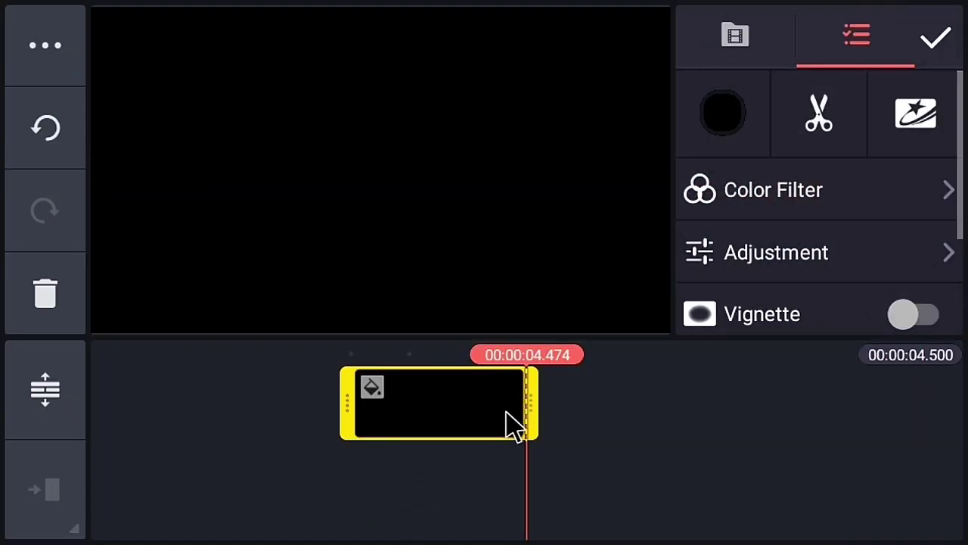
{"action": "left_click_drag", "start_coordinate": [540, 416], "coordinate": [928, 434]}
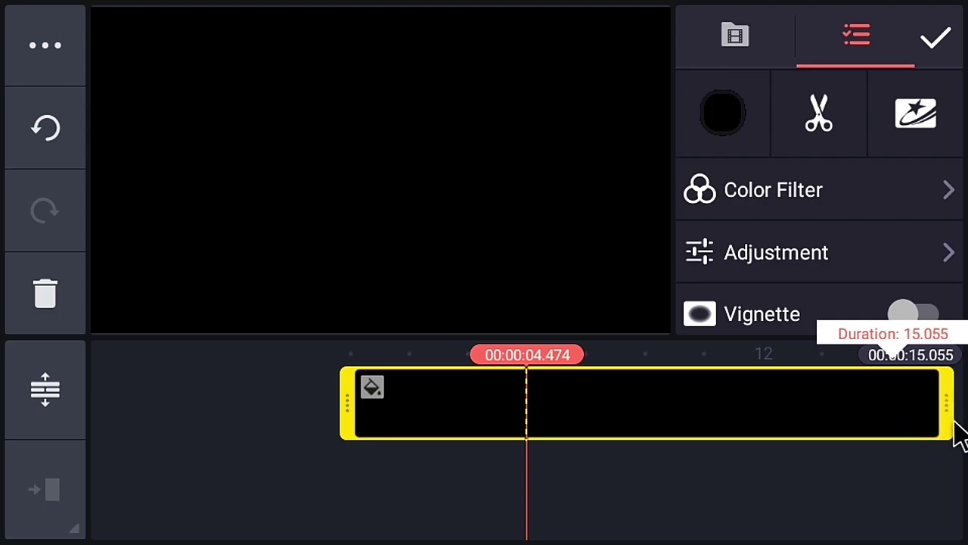
{"action": "left_click_drag", "start_coordinate": [955, 435], "coordinate": [955, 435]}
{"action": "left_click", "coordinate": [955, 42]}
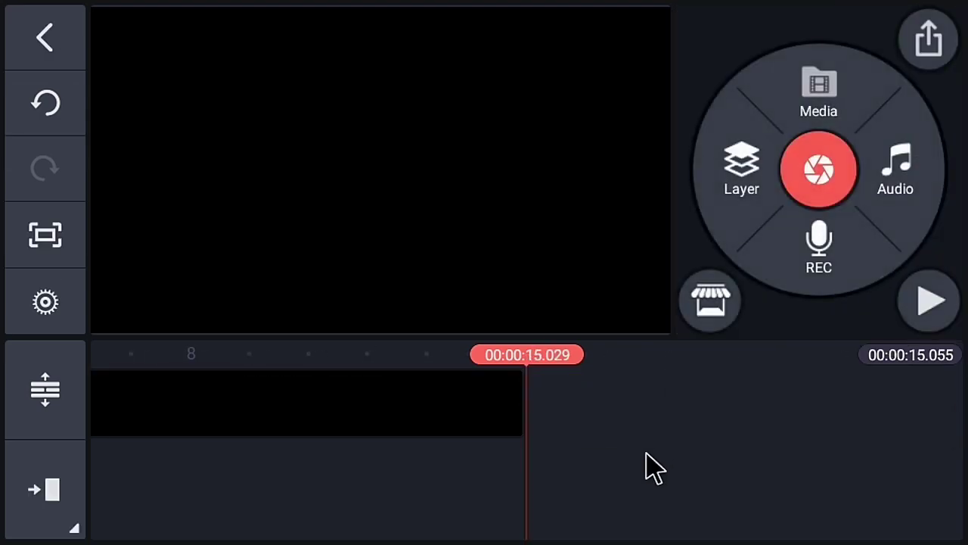
{"action": "left_click_drag", "start_coordinate": [643, 507], "coordinate": [966, 464]}
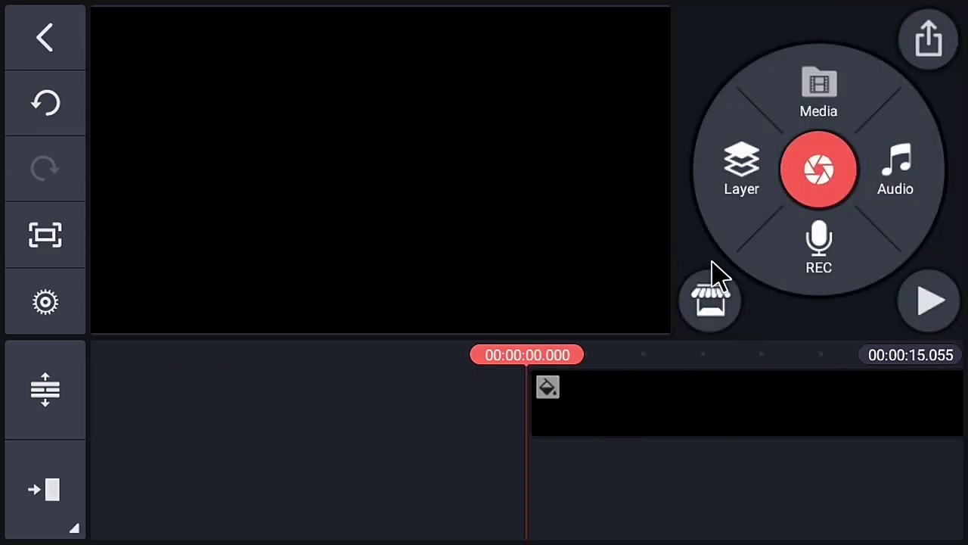
Step: Add the green-screen living-room video from Download as a layer
{"action": "left_click", "coordinate": [737, 182]}
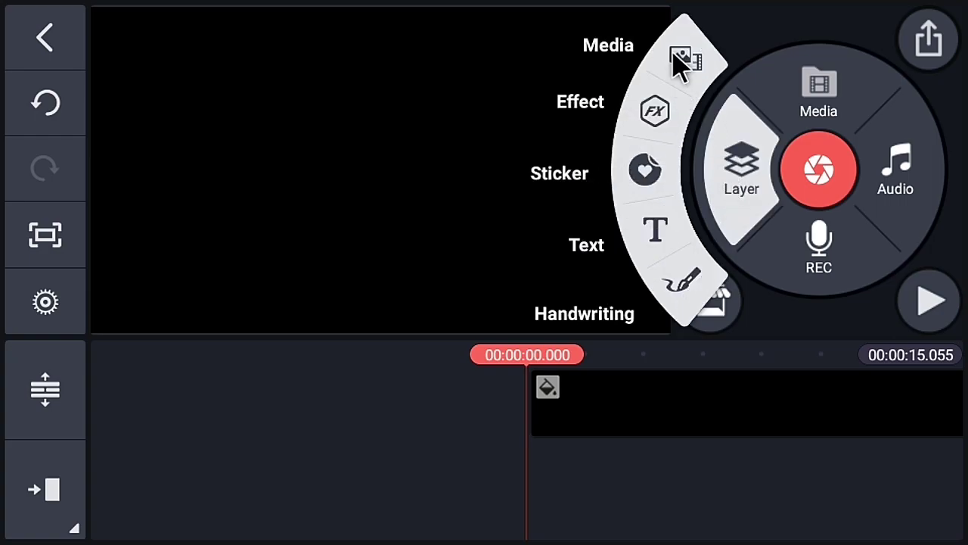
{"action": "left_click", "coordinate": [681, 60]}
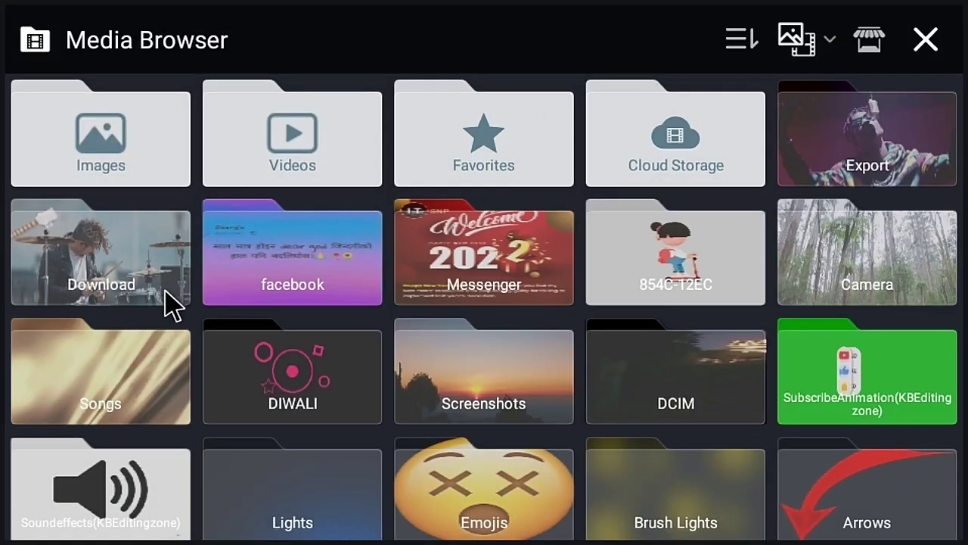
{"action": "left_click", "coordinate": [148, 283]}
{"action": "left_click", "coordinate": [912, 144]}
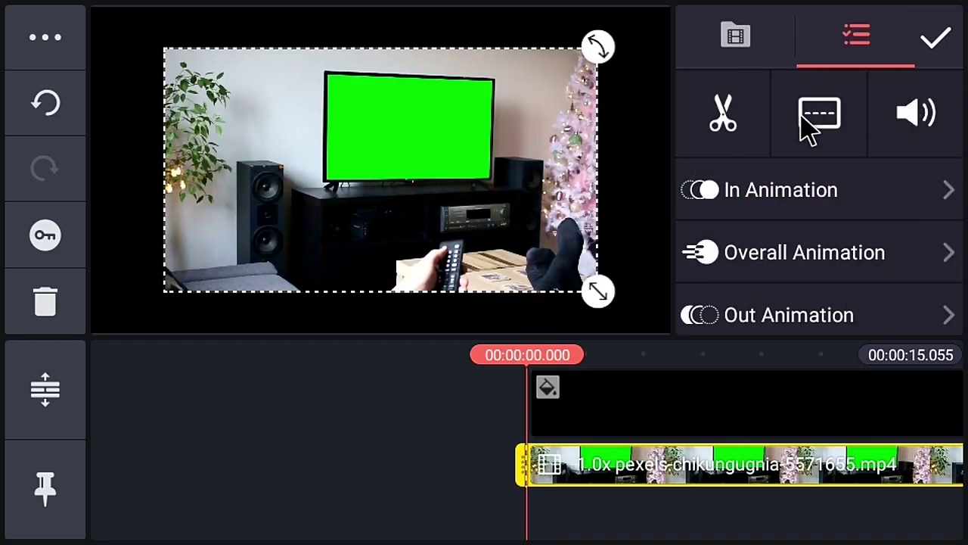
Step: Make the green-screen layer fill the whole frame and rewind the timeline to the start
{"action": "left_click", "coordinate": [808, 114]}
{"action": "left_click", "coordinate": [883, 151]}
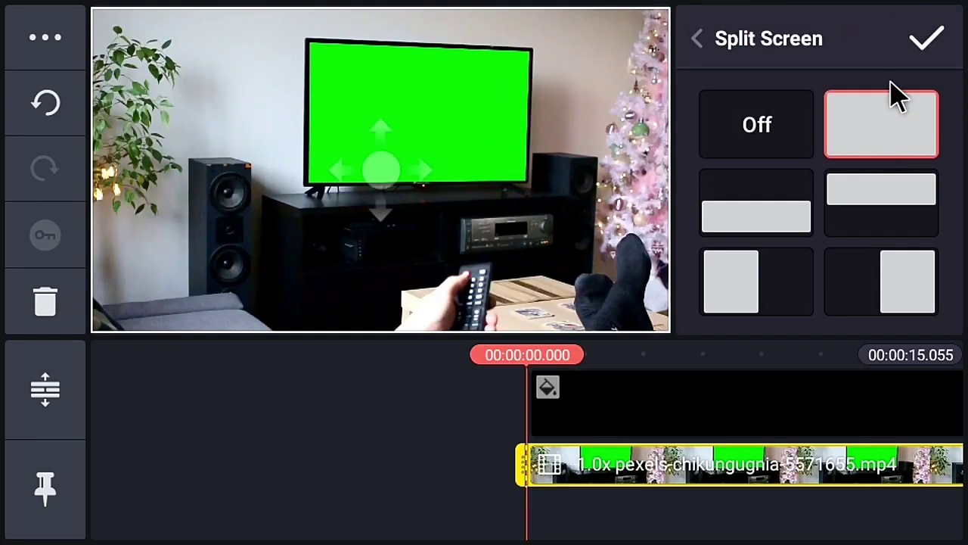
{"action": "left_click", "coordinate": [926, 43]}
{"action": "left_click_drag", "start_coordinate": [822, 493], "coordinate": [93, 525]}
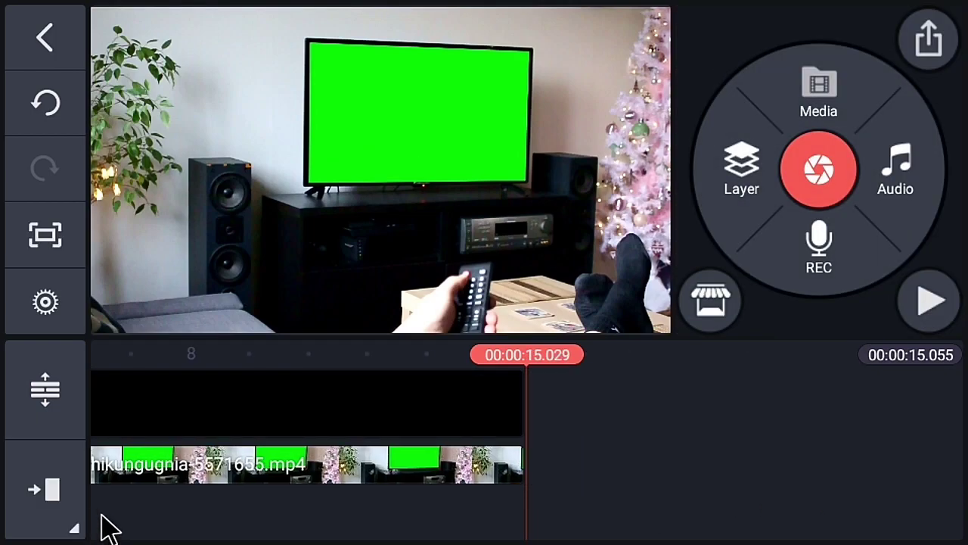
{"action": "left_click_drag", "start_coordinate": [342, 473], "coordinate": [966, 363]}
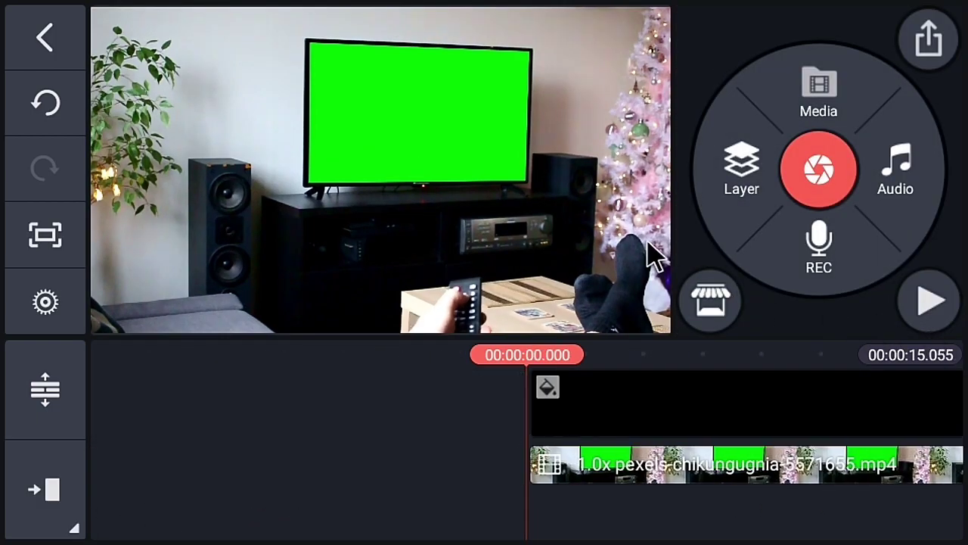
Step: Add the 0:15 exported music video from the Export folder as a layer
{"action": "left_click", "coordinate": [724, 184]}
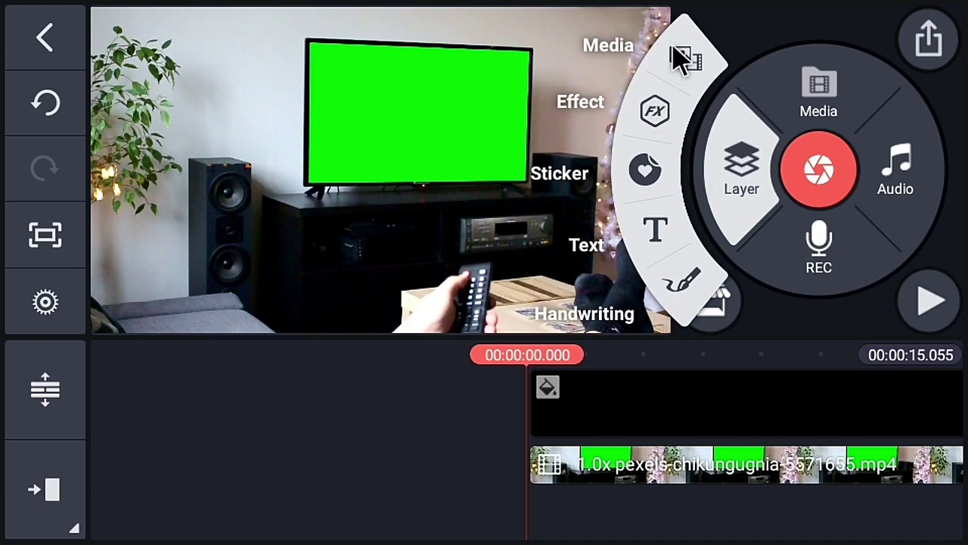
{"action": "left_click", "coordinate": [681, 59]}
{"action": "left_click", "coordinate": [885, 168]}
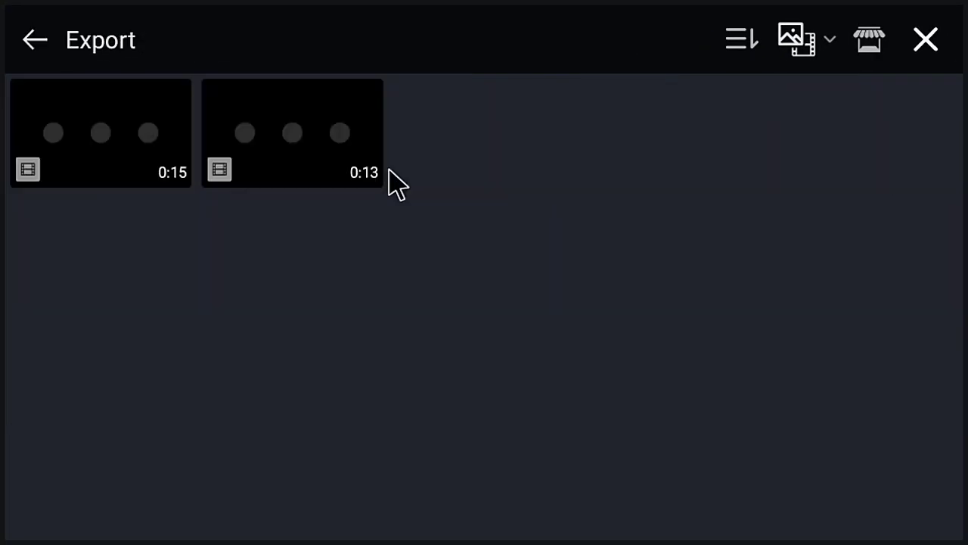
{"action": "left_click", "coordinate": [129, 159]}
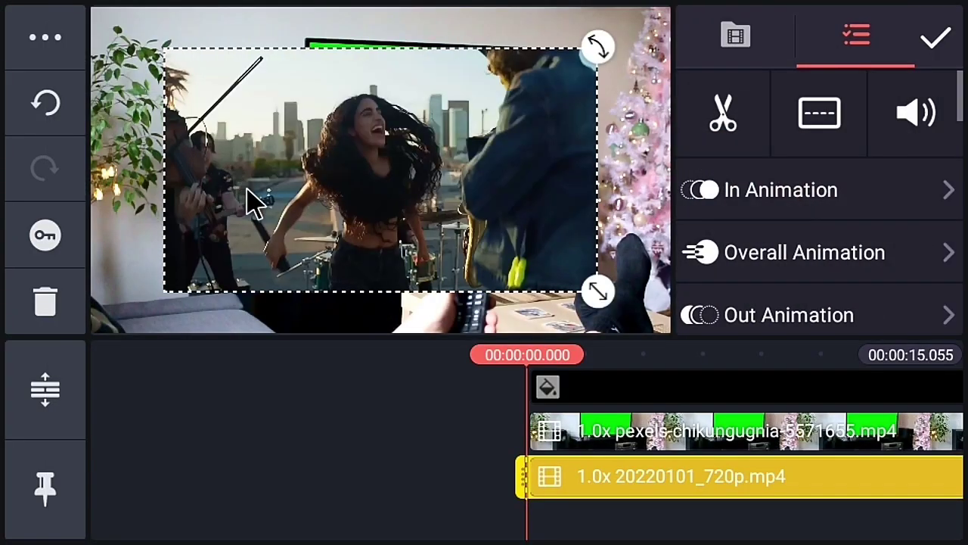
Step: Shrink, move and tilt the music video layer to fit the TV's green screen
{"action": "left_click_drag", "start_coordinate": [587, 289], "coordinate": [461, 227]}
{"action": "left_click_drag", "start_coordinate": [405, 204], "coordinate": [405, 144]}
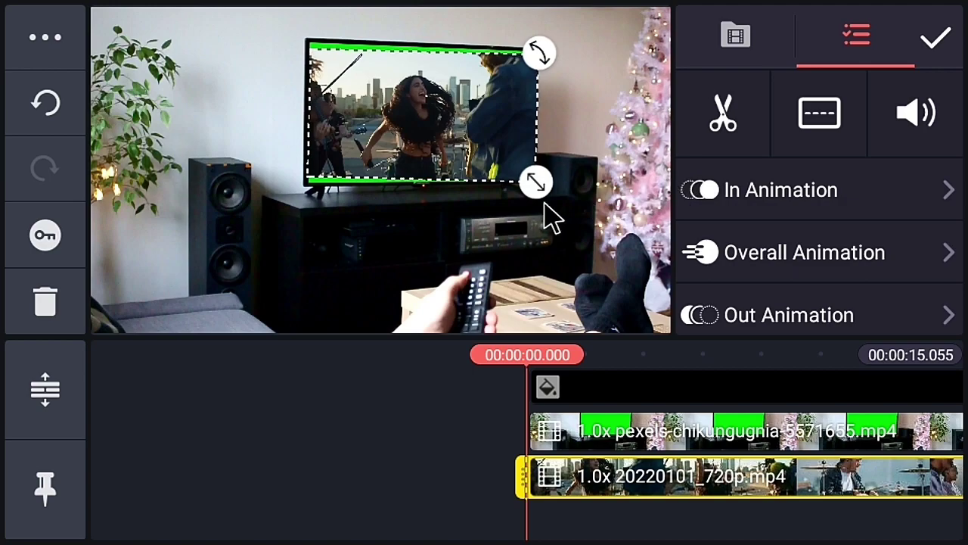
{"action": "left_click_drag", "start_coordinate": [538, 185], "coordinate": [551, 195]}
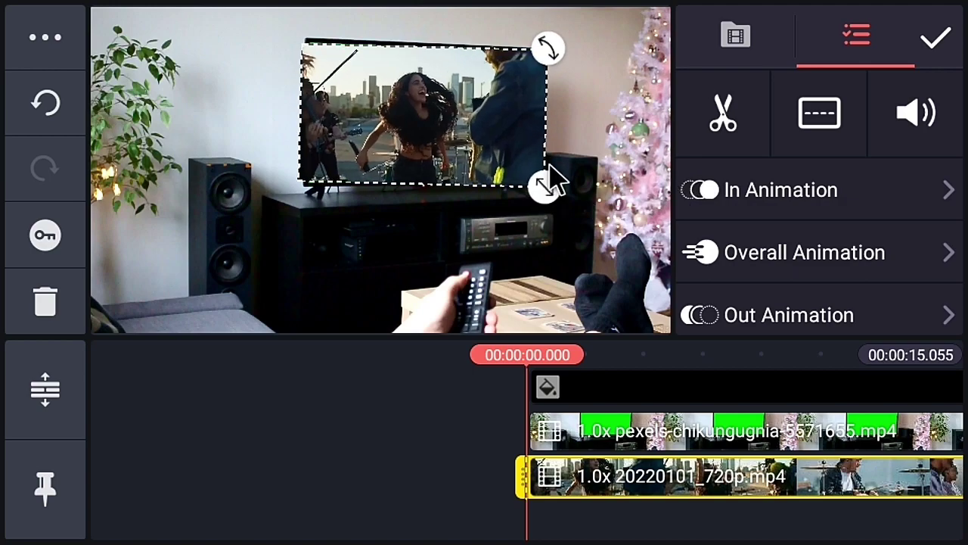
{"action": "left_click", "coordinate": [942, 44]}
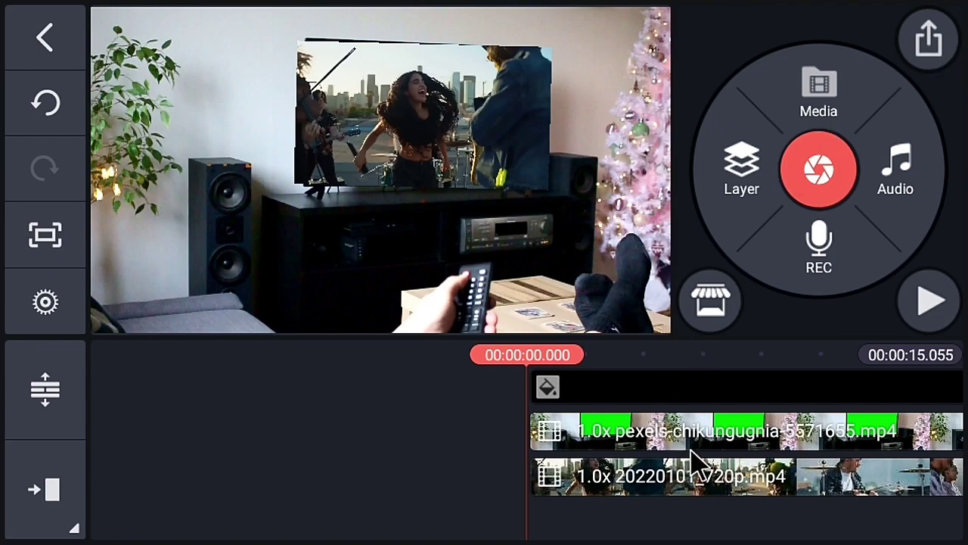
Step: Send the 20220101_720p.mp4 music video layer behind the green-screen layer
{"action": "left_click", "coordinate": [700, 482]}
{"action": "left_click", "coordinate": [34, 36]}
{"action": "left_click", "coordinate": [321, 250]}
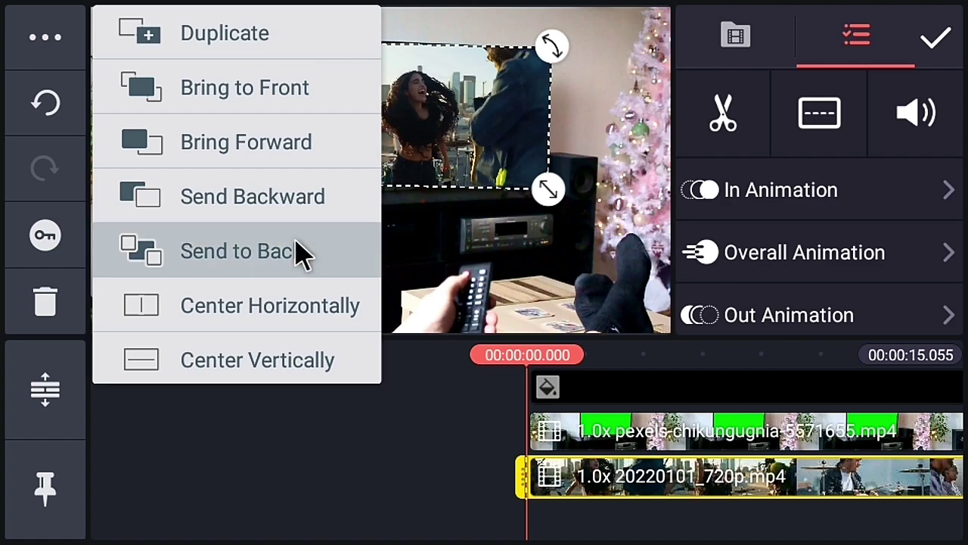
{"action": "left_click", "coordinate": [937, 42]}
Step: Enable Chroma Key on the living-room clip and fine-tune its threshold to remove the green
{"action": "left_click", "coordinate": [711, 446]}
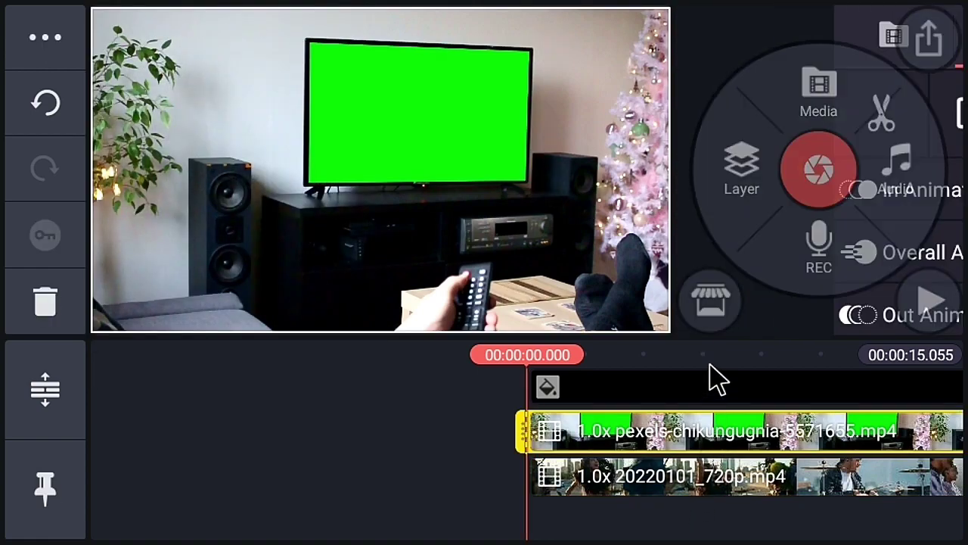
{"action": "left_click_drag", "start_coordinate": [883, 309], "coordinate": [844, 144]}
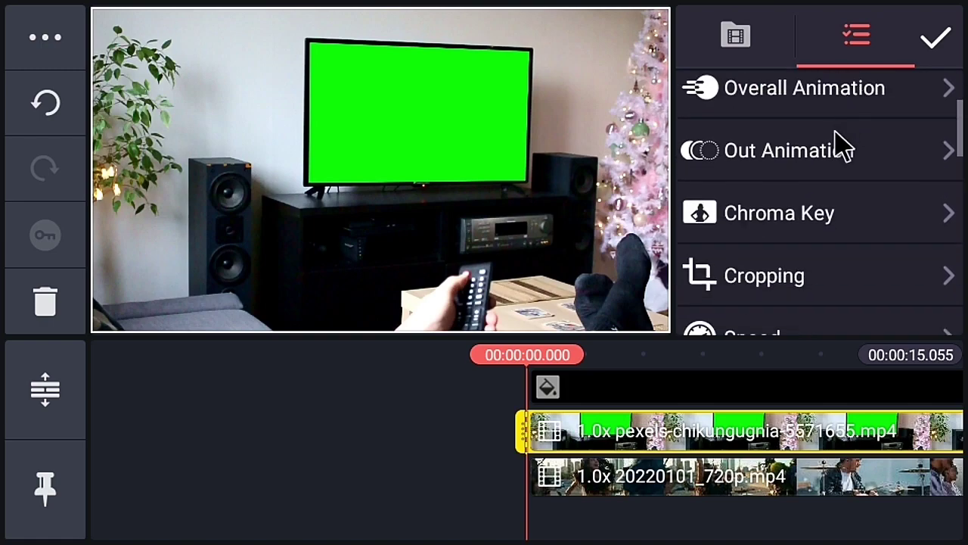
{"action": "left_click", "coordinate": [807, 223]}
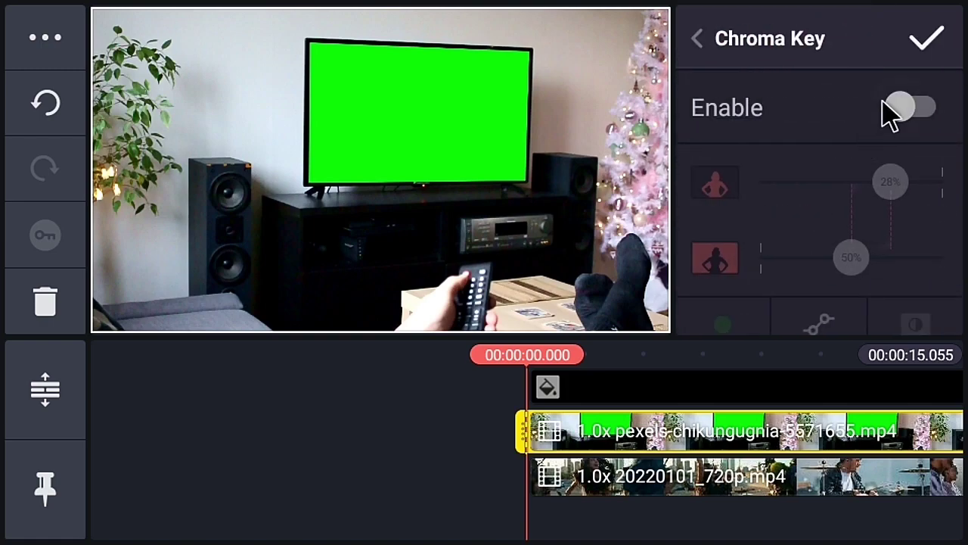
{"action": "left_click", "coordinate": [901, 110]}
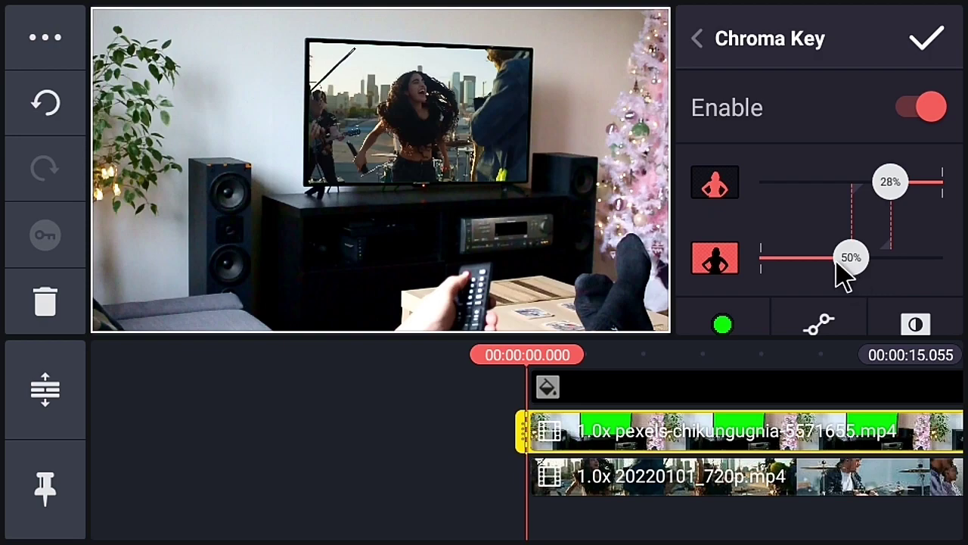
{"action": "left_click_drag", "start_coordinate": [840, 259], "coordinate": [846, 257]}
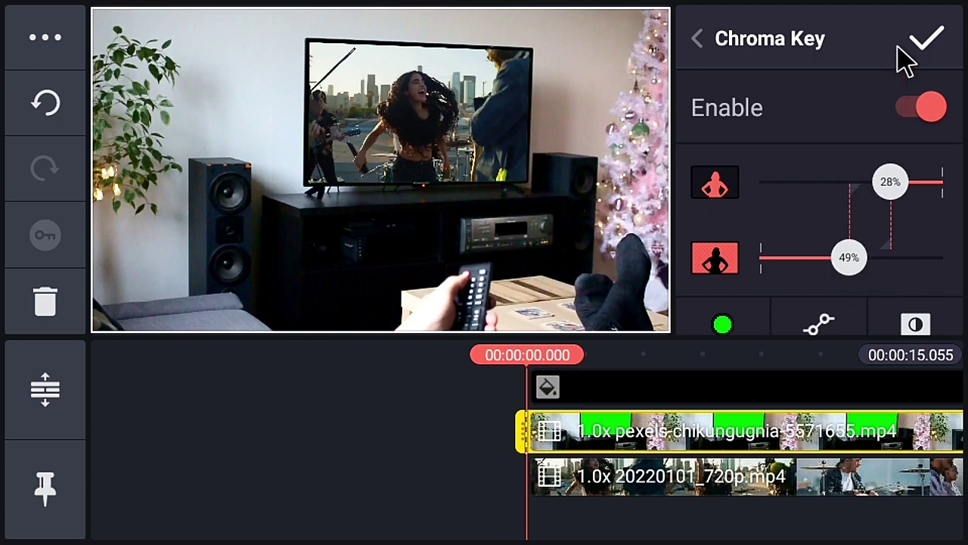
{"action": "left_click", "coordinate": [929, 41]}
{"action": "left_click", "coordinate": [738, 178]}
Step: Add a Perspective 2 effect layer from the Transform effects
{"action": "left_click", "coordinate": [655, 115]}
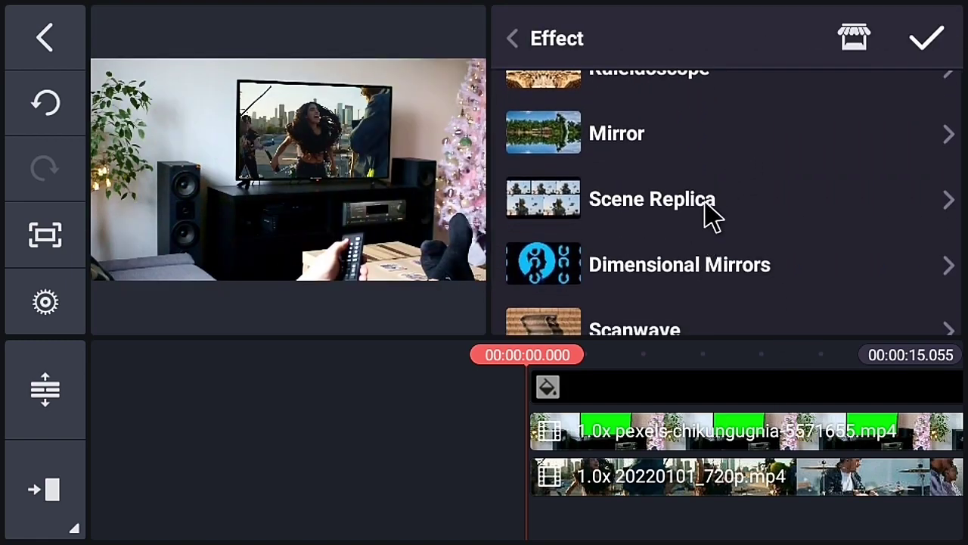
{"action": "scroll", "coordinate": [711, 215], "scroll_direction": "up", "scroll_amount": 10}
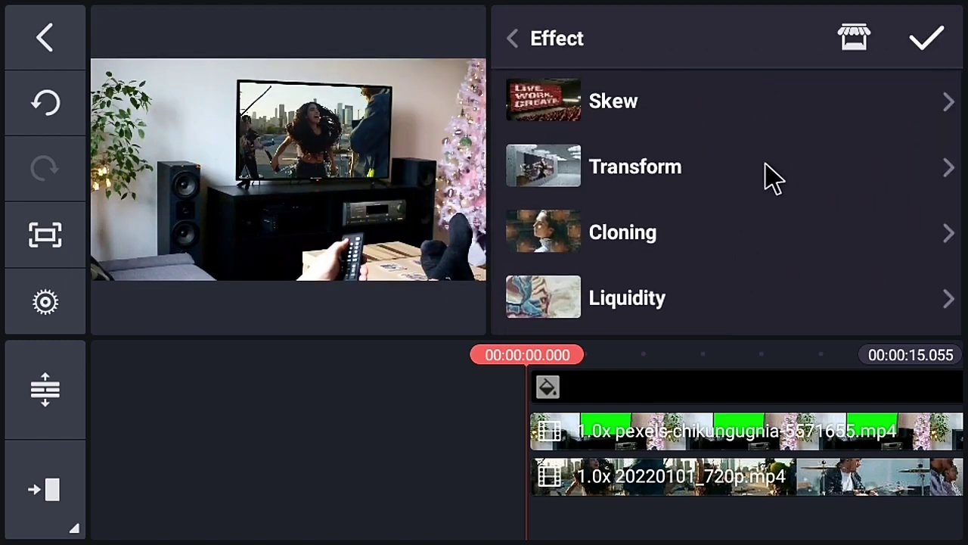
{"action": "left_click", "coordinate": [772, 178]}
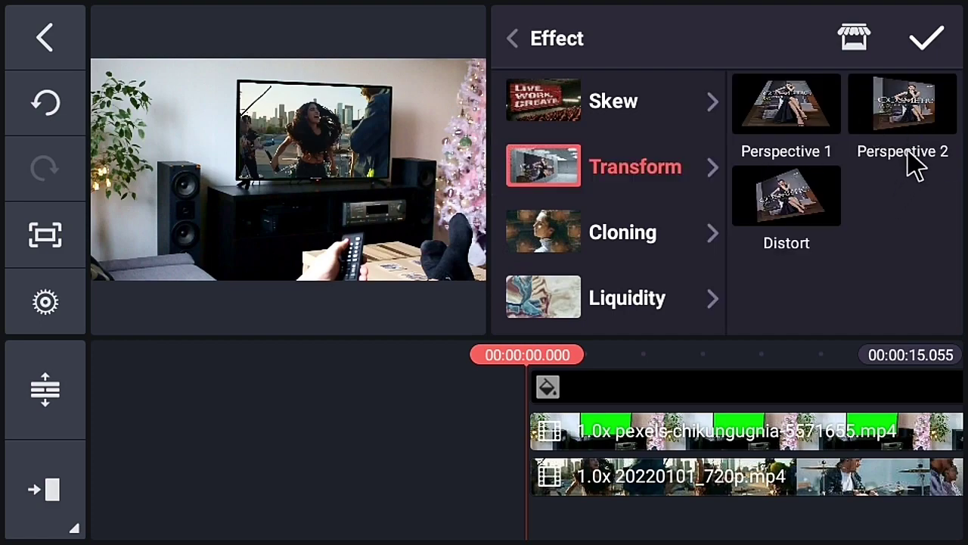
{"action": "left_click", "coordinate": [895, 125]}
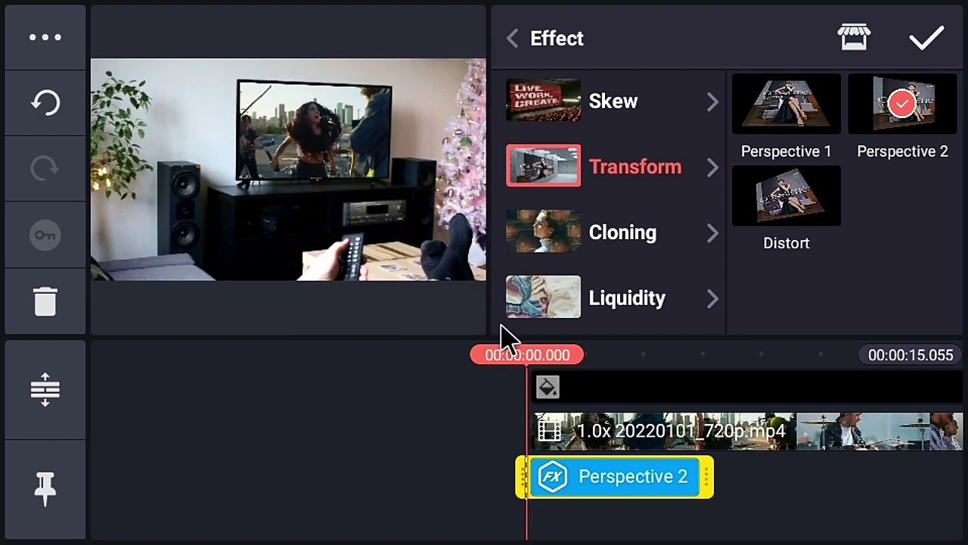
{"action": "left_click", "coordinate": [930, 41]}
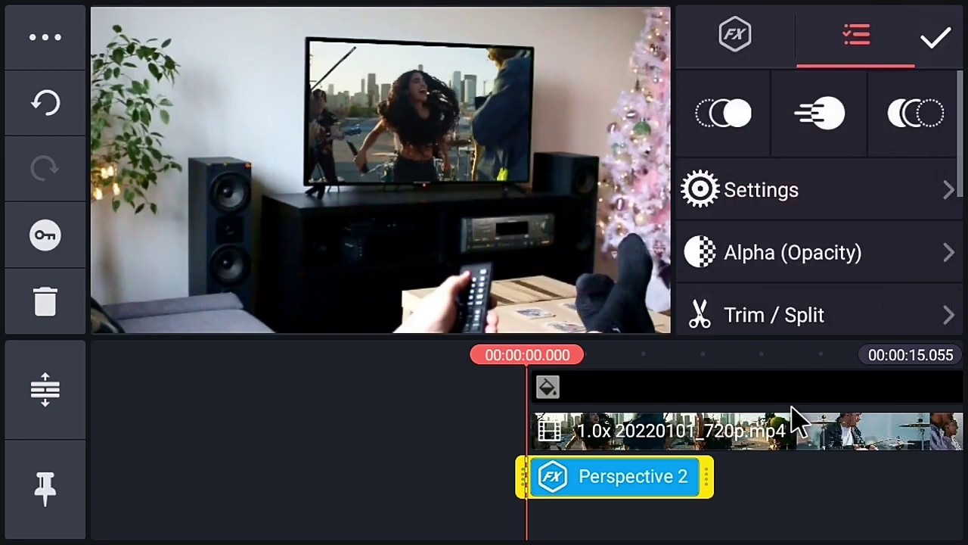
Step: Stretch the Perspective 2 layer to the end of the 15-second timeline
{"action": "left_click_drag", "start_coordinate": [704, 478], "coordinate": [960, 479]}
{"action": "left_click_drag", "start_coordinate": [524, 484], "coordinate": [691, 502]}
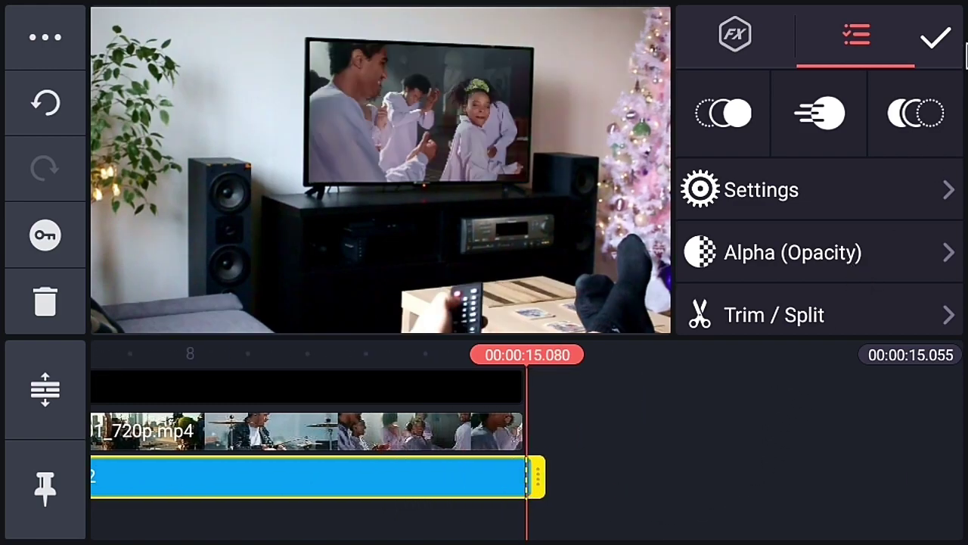
{"action": "left_click", "coordinate": [932, 39]}
{"action": "left_click_drag", "start_coordinate": [464, 428], "coordinate": [902, 525]}
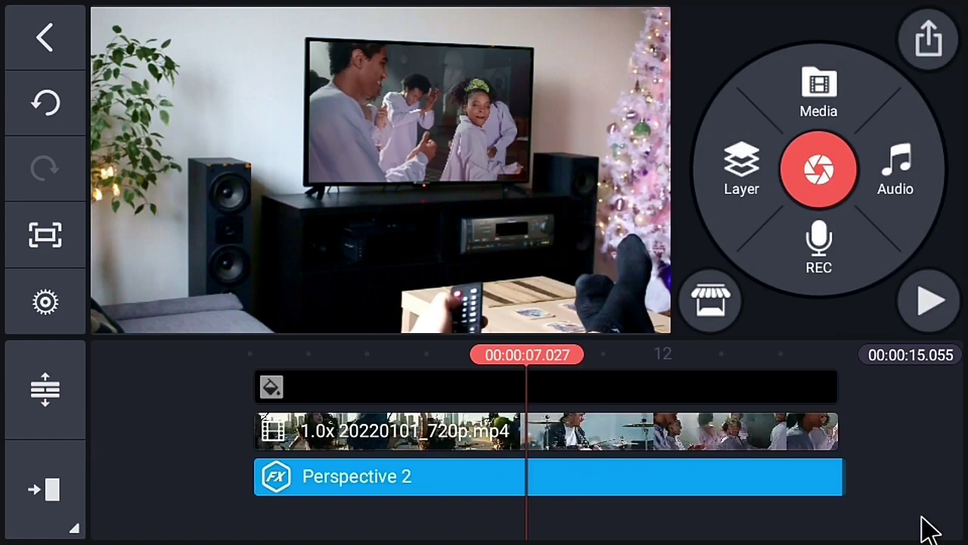
Step: Bring the living-room pexels layer to the front of the layer stack
{"action": "left_click_drag", "start_coordinate": [828, 393], "coordinate": [803, 522]}
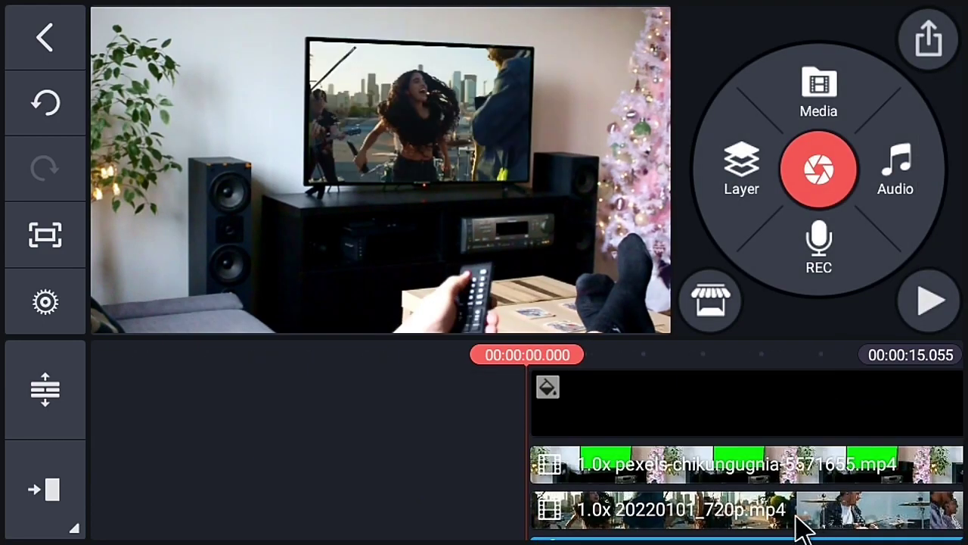
{"action": "left_click", "coordinate": [775, 457]}
{"action": "left_click", "coordinate": [41, 34]}
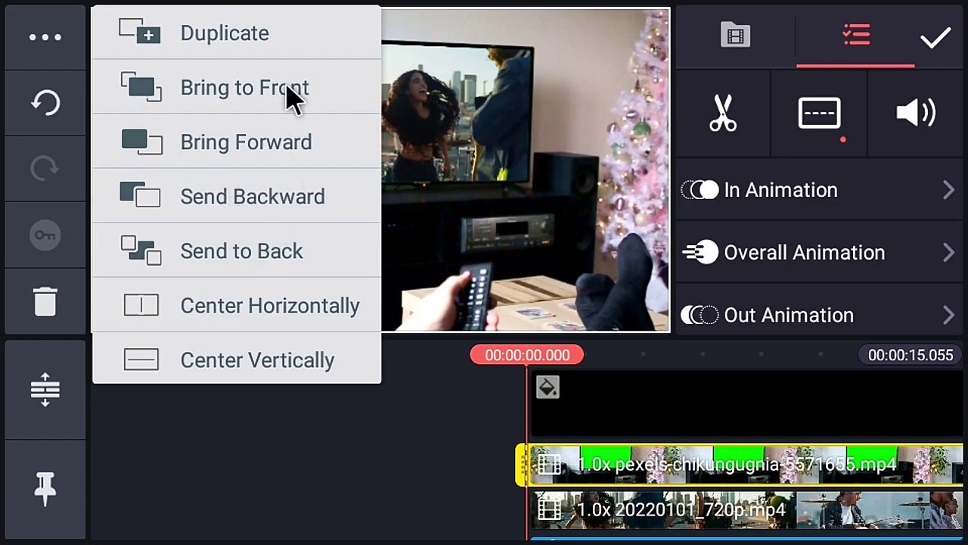
{"action": "left_click", "coordinate": [292, 90]}
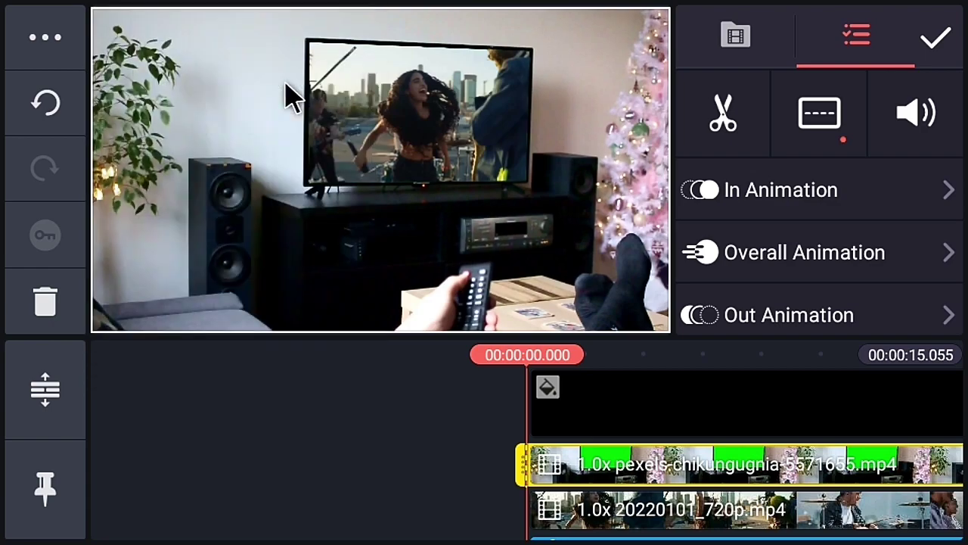
{"action": "left_click", "coordinate": [939, 40]}
Step: Open the settings of the Perspective 2 effect layer
{"action": "left_click_drag", "start_coordinate": [863, 526], "coordinate": [854, 447]}
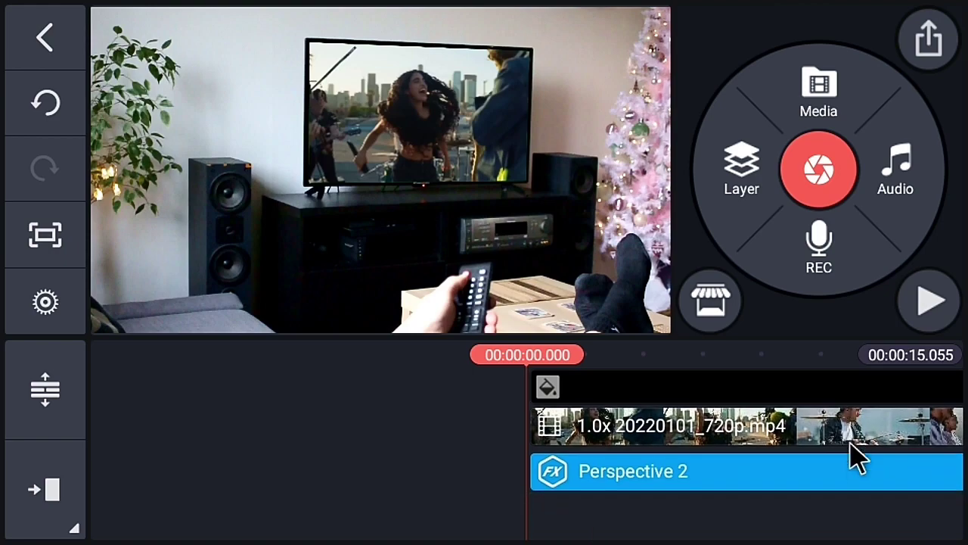
{"action": "left_click", "coordinate": [855, 476]}
{"action": "left_click", "coordinate": [828, 193]}
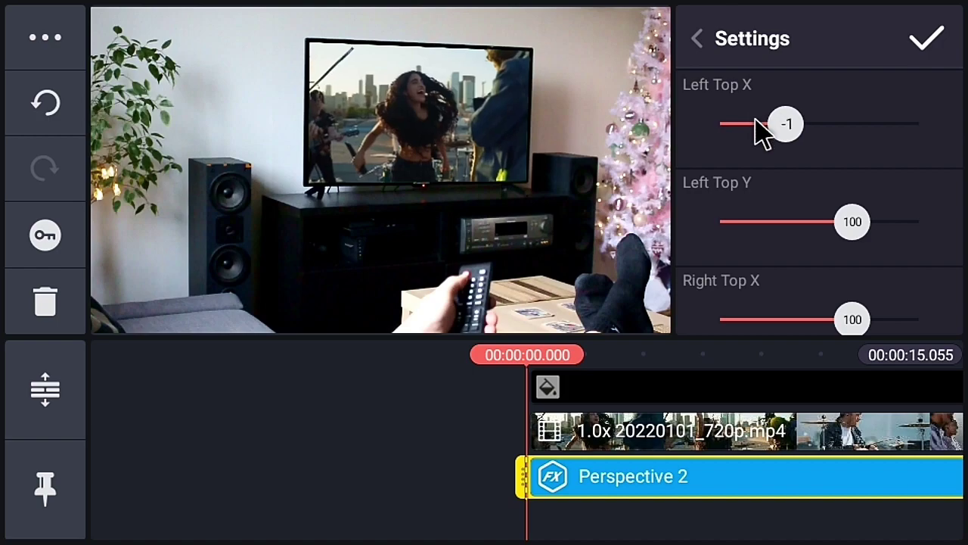
Step: Set Perspective 2's Left Top X to -4 and Left Top Y to 103
{"action": "left_click_drag", "start_coordinate": [759, 127], "coordinate": [758, 127]}
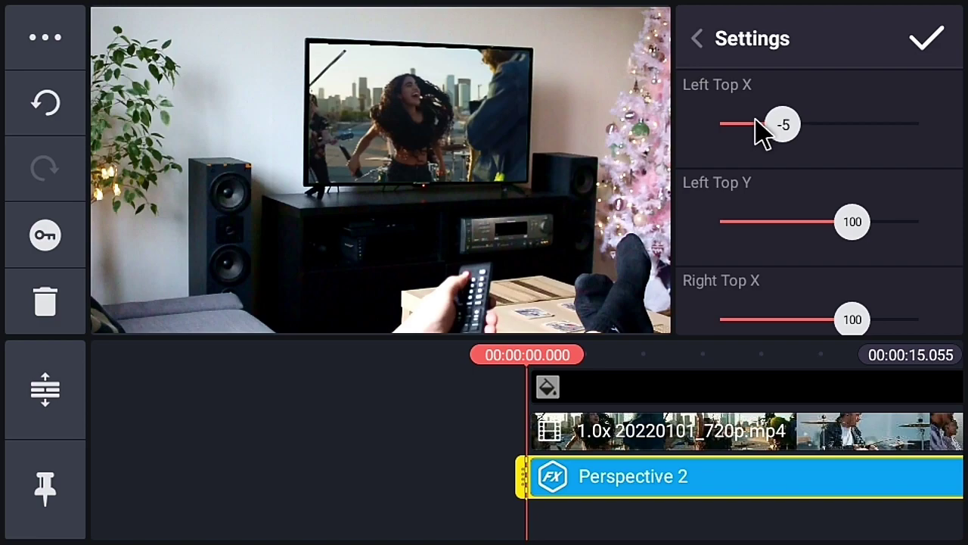
{"action": "left_click_drag", "start_coordinate": [783, 125], "coordinate": [784, 125]}
{"action": "left_click_drag", "start_coordinate": [816, 220], "coordinate": [815, 219]}
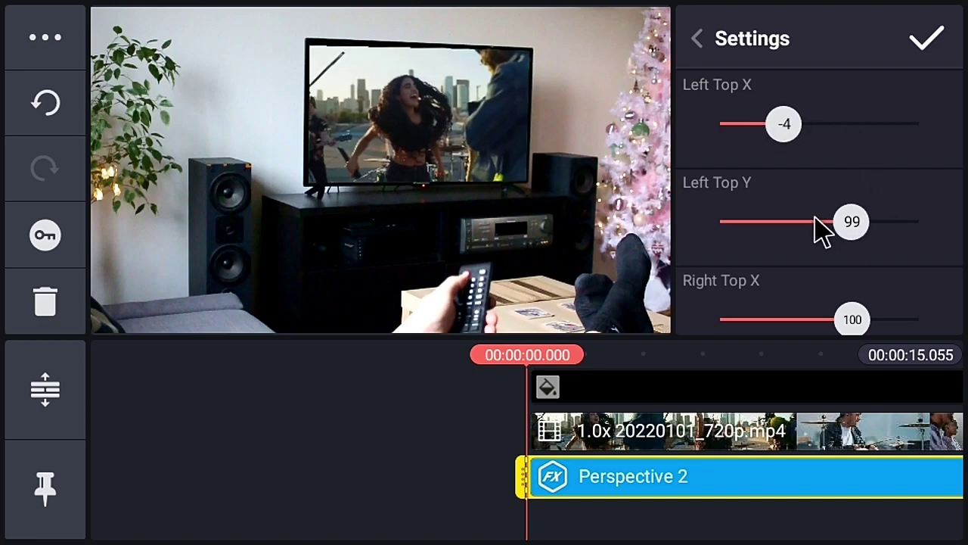
{"action": "key", "text": "Right"}
{"action": "key", "text": "Right"}
{"action": "key", "text": "Right"}
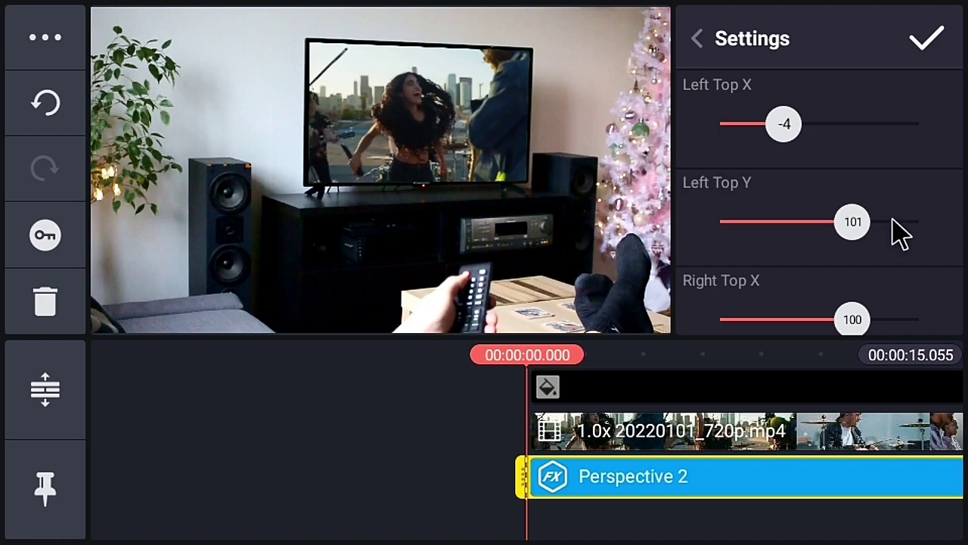
{"action": "key", "text": "Right"}
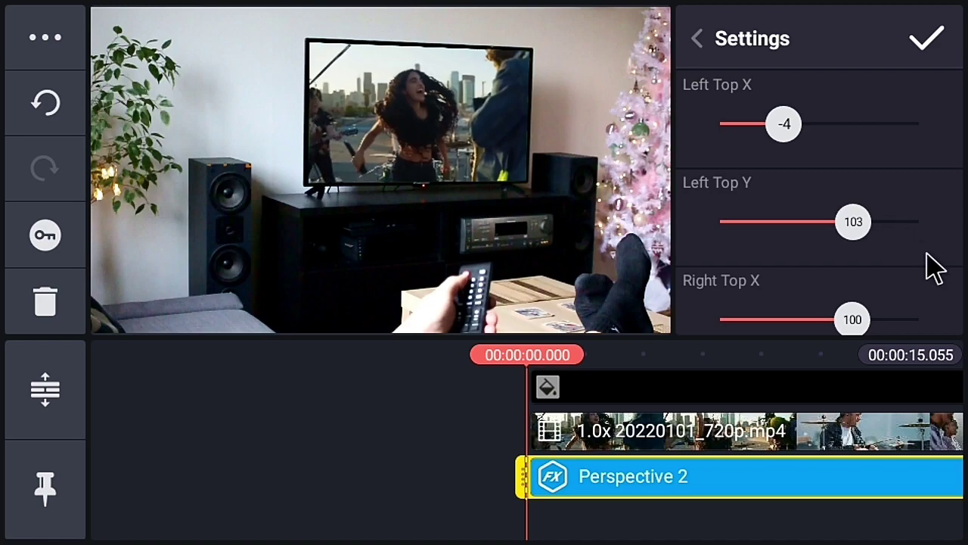
Step: Set the right corners to 99, 99, 99 and -1, and Left Bottom Y to -1
{"action": "left_click", "coordinate": [821, 329]}
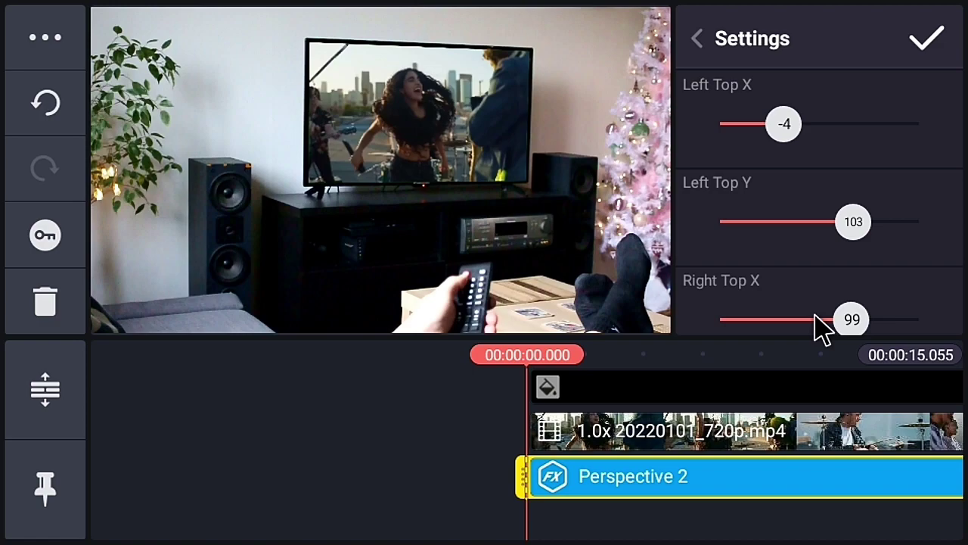
{"action": "scroll", "coordinate": [845, 242], "scroll_direction": "down", "scroll_amount": 1}
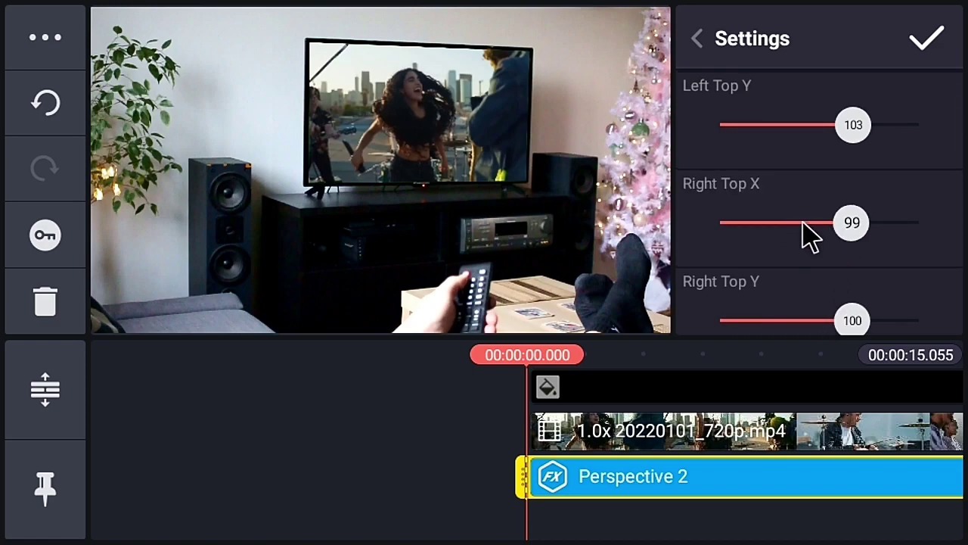
{"action": "scroll", "coordinate": [820, 278], "scroll_direction": "down", "scroll_amount": 1}
{"action": "left_click", "coordinate": [805, 227]}
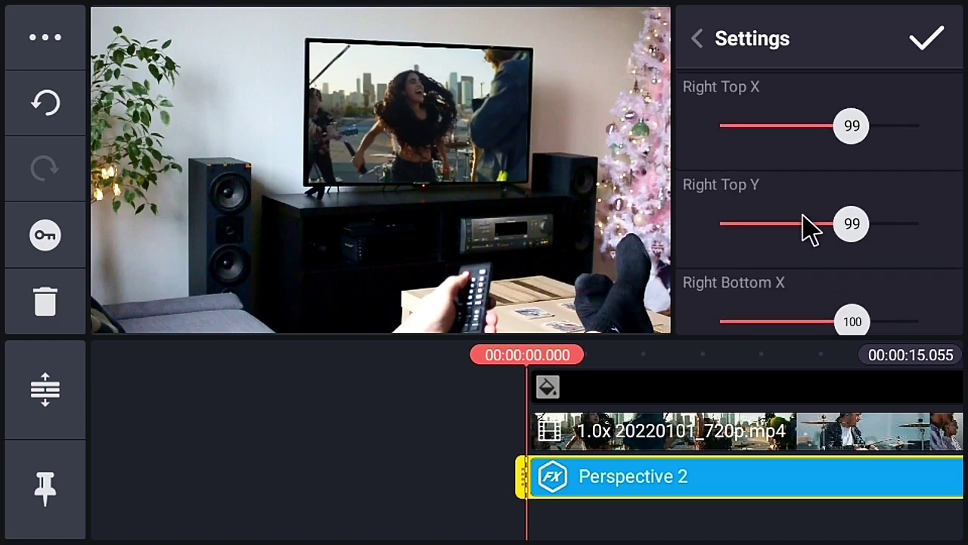
{"action": "scroll", "coordinate": [821, 230], "scroll_direction": "down", "scroll_amount": 1}
{"action": "left_click", "coordinate": [816, 227]}
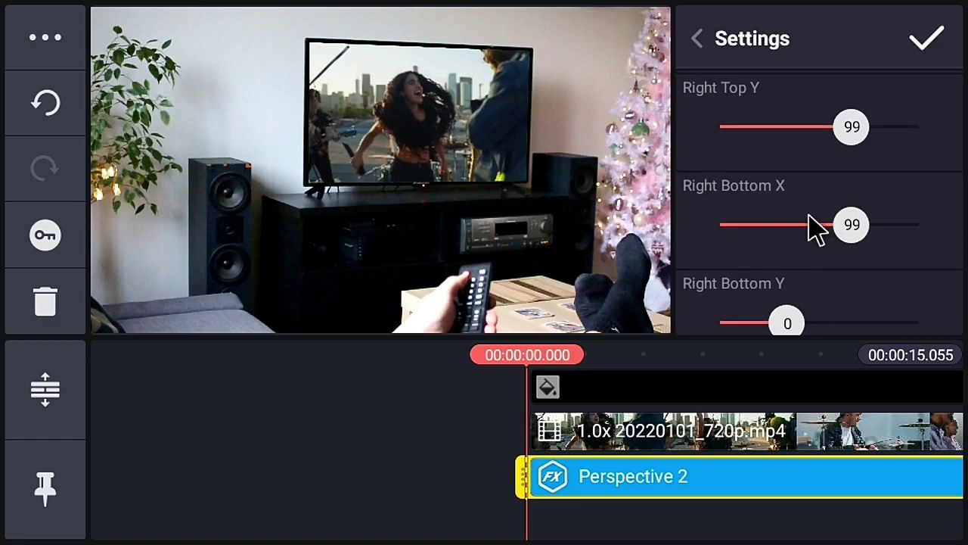
{"action": "scroll", "coordinate": [818, 227], "scroll_direction": "down", "scroll_amount": 1}
{"action": "left_click", "coordinate": [735, 225]}
{"action": "scroll", "coordinate": [757, 227], "scroll_direction": "down", "scroll_amount": 1}
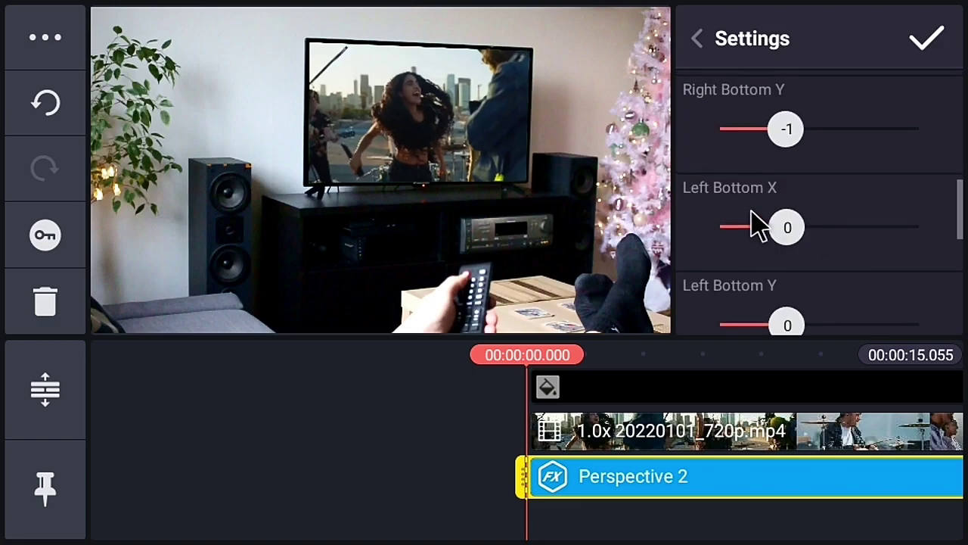
{"action": "left_click", "coordinate": [752, 326]}
Step: Raise the Border Size to give the warped video a small border
{"action": "scroll", "coordinate": [760, 314], "scroll_direction": "down", "scroll_amount": 1}
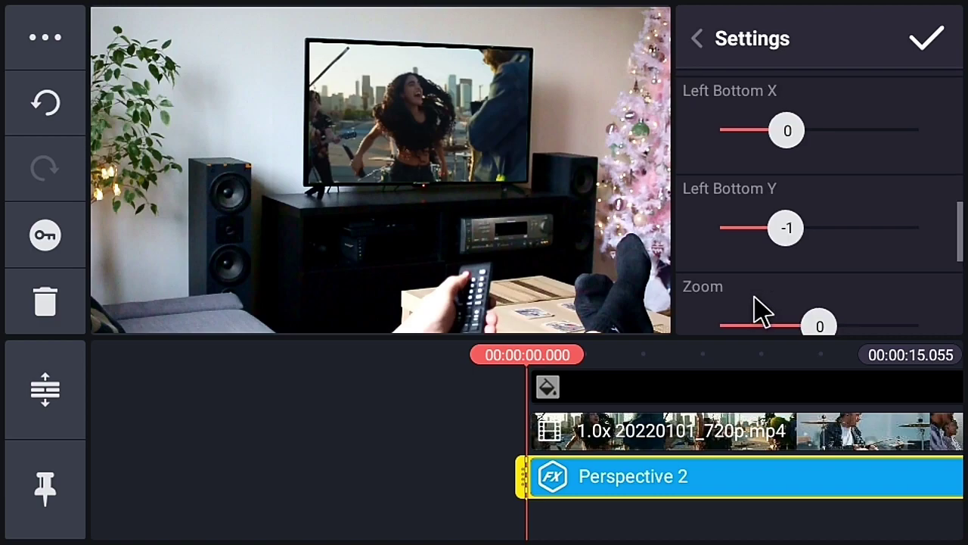
{"action": "scroll", "coordinate": [757, 303], "scroll_direction": "down", "scroll_amount": 1}
{"action": "scroll", "coordinate": [795, 225], "scroll_direction": "down", "scroll_amount": 2}
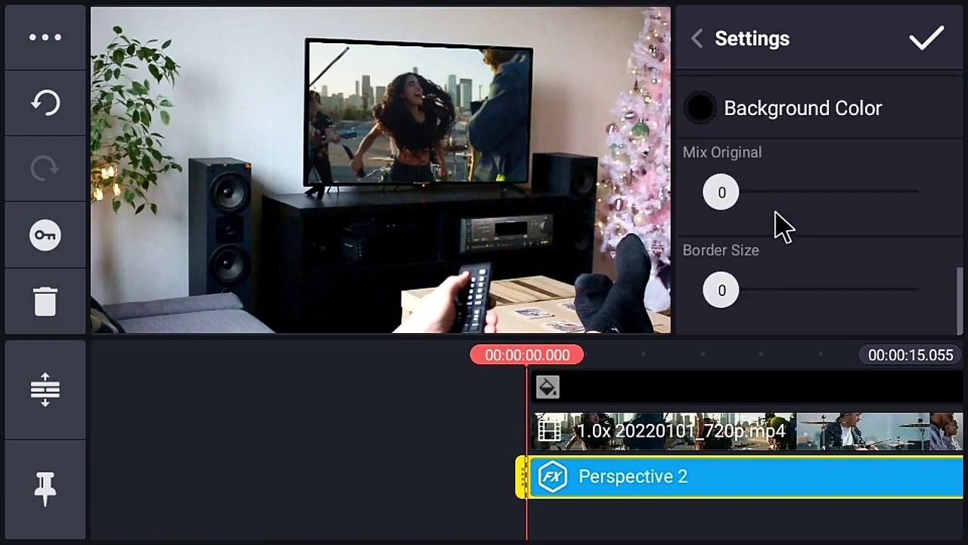
{"action": "mouse_move", "coordinate": [722, 288]}
{"action": "left_mouse_down"}
{"action": "mouse_move", "coordinate": [908, 289]}
{"action": "mouse_move", "coordinate": [720, 289]}
{"action": "left_mouse_up"}
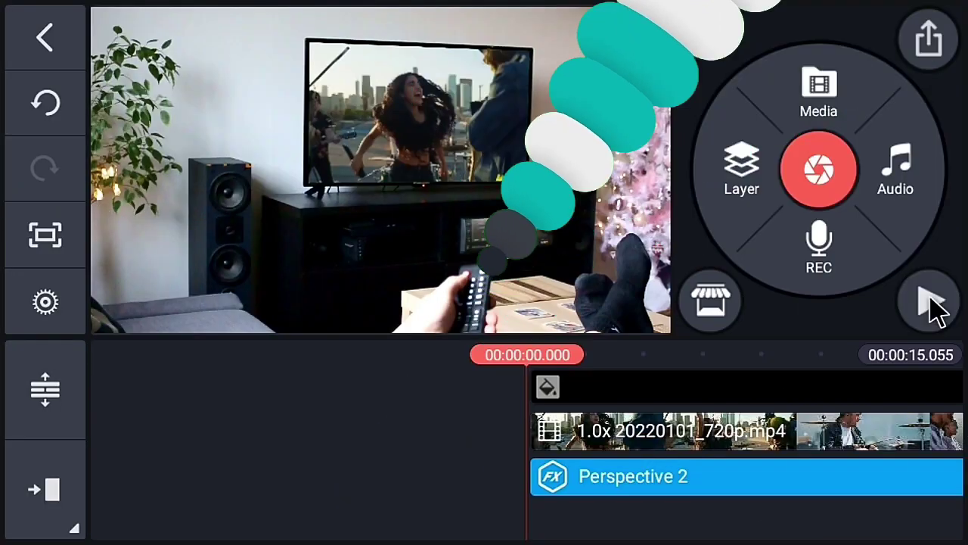
Step: Preview the composite with the keyed music video playing inside the TV
{"action": "left_click", "coordinate": [932, 301]}
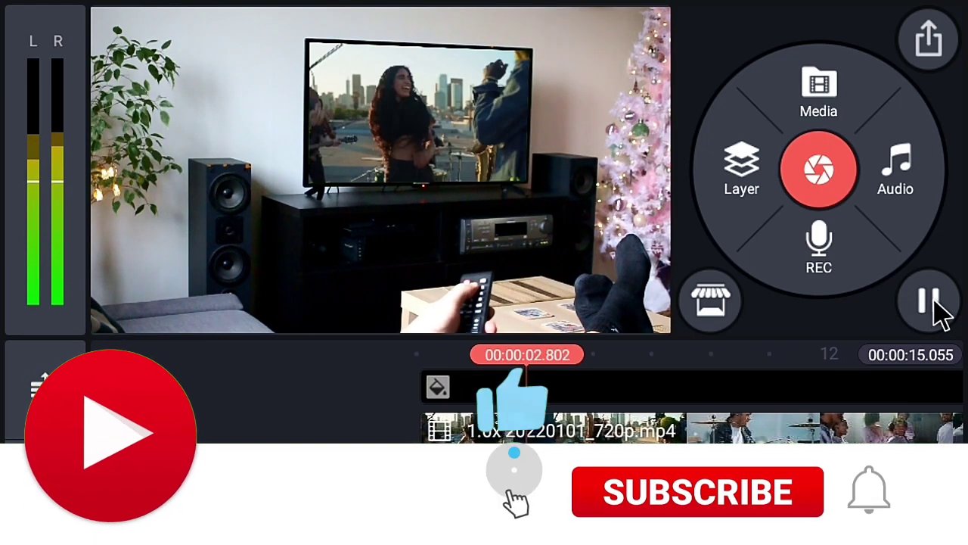
{"action": "left_click", "coordinate": [929, 304]}
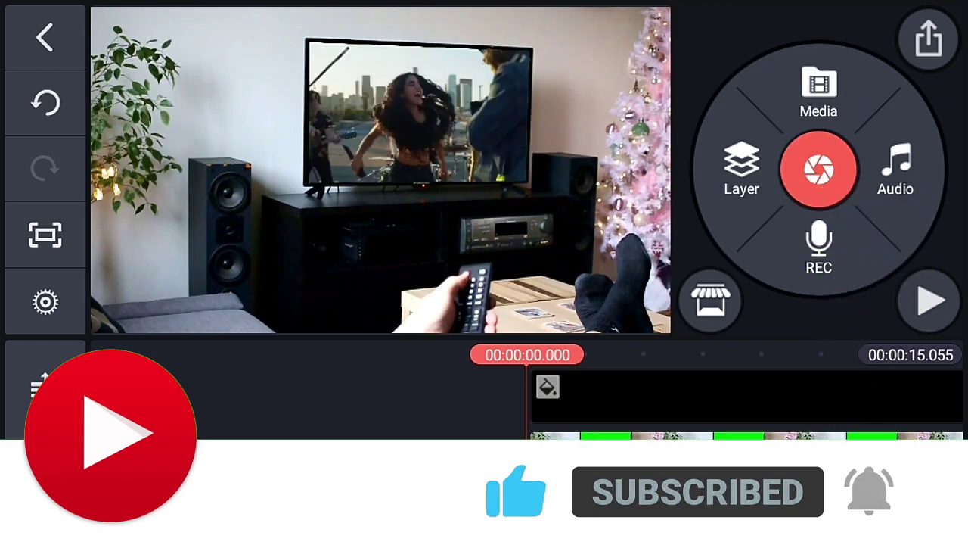
Step: Duplicate the 20220101_720p.mp4 music video layer
{"action": "left_click_drag", "start_coordinate": [827, 484], "coordinate": [173, 433]}
{"action": "left_click_drag", "start_coordinate": [284, 458], "coordinate": [931, 530]}
{"action": "left_click", "coordinate": [917, 512]}
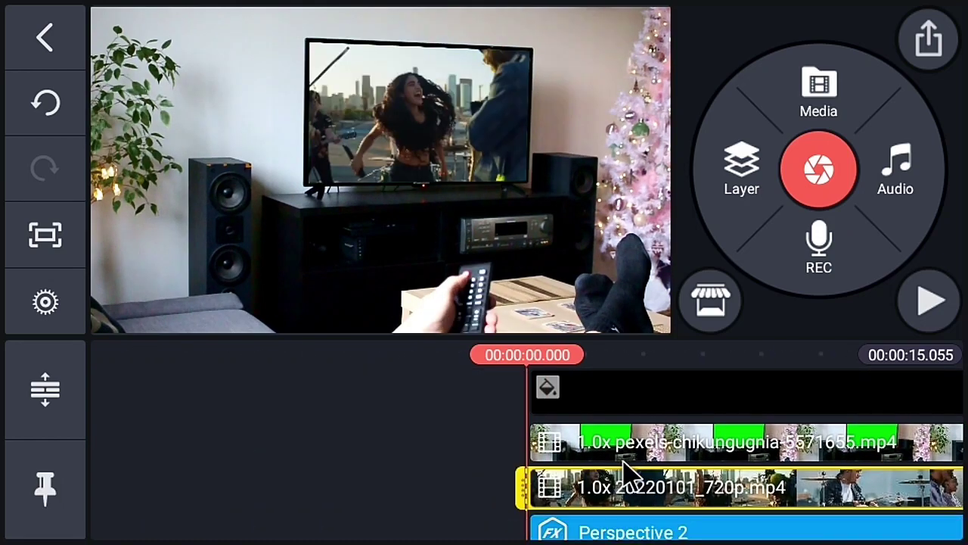
{"action": "left_click", "coordinate": [45, 53]}
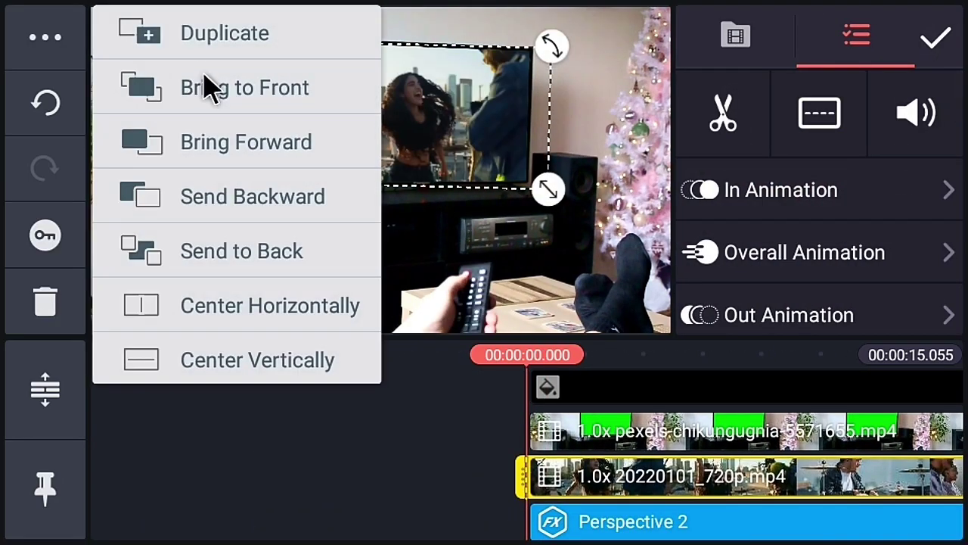
{"action": "left_click", "coordinate": [281, 32]}
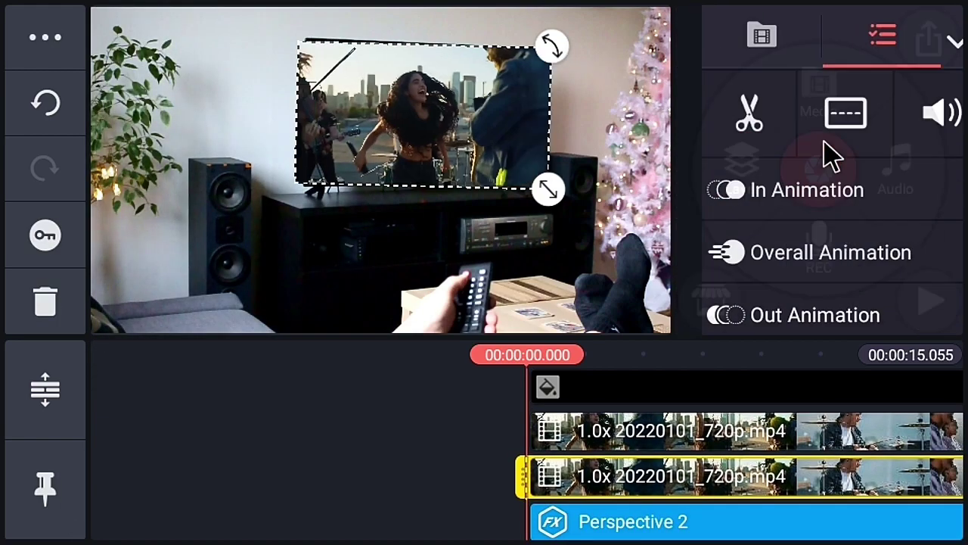
{"action": "scroll", "coordinate": [840, 187], "scroll_direction": "down", "scroll_amount": 3}
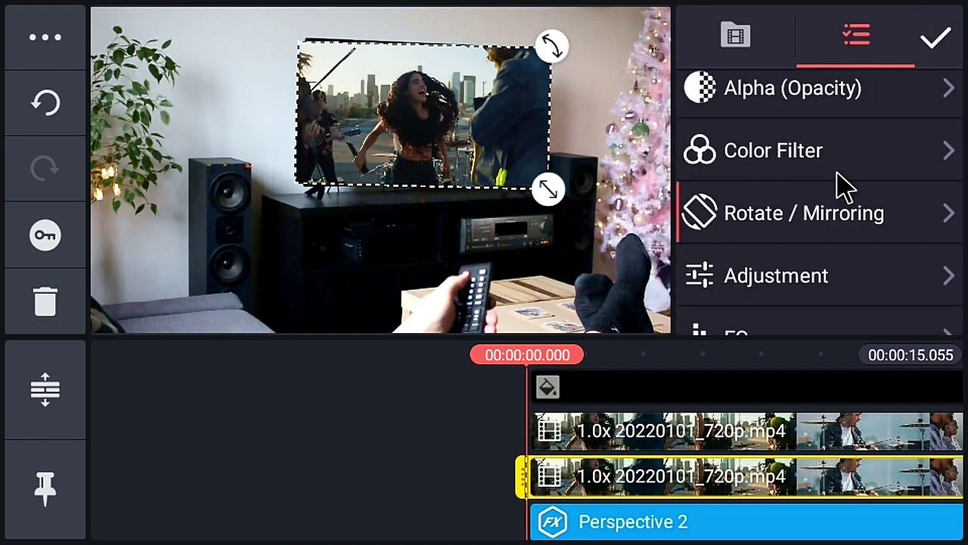
{"action": "left_click", "coordinate": [800, 201]}
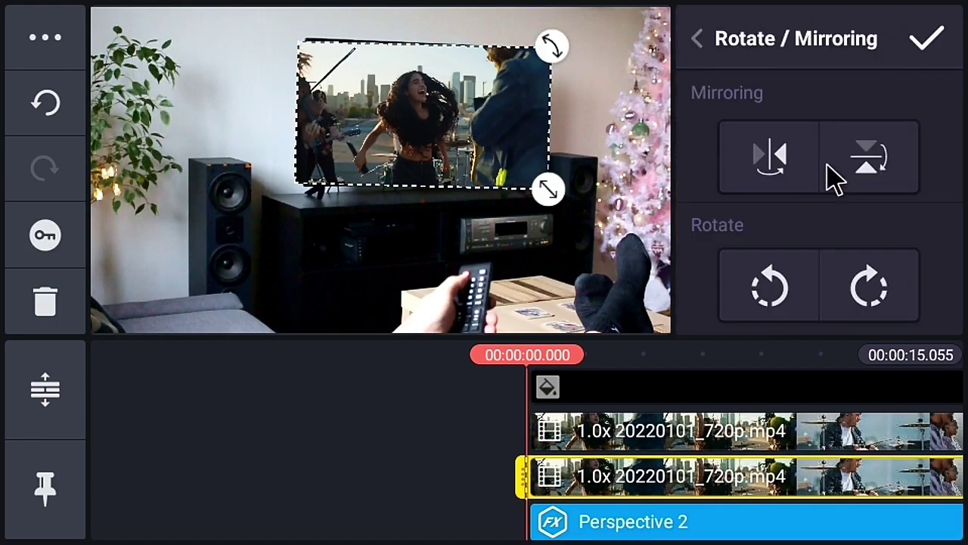
Step: Mirror the copied music video vertically and align it just beneath the TV
{"action": "left_click", "coordinate": [880, 165]}
{"action": "left_click_drag", "start_coordinate": [442, 106], "coordinate": [446, 256]}
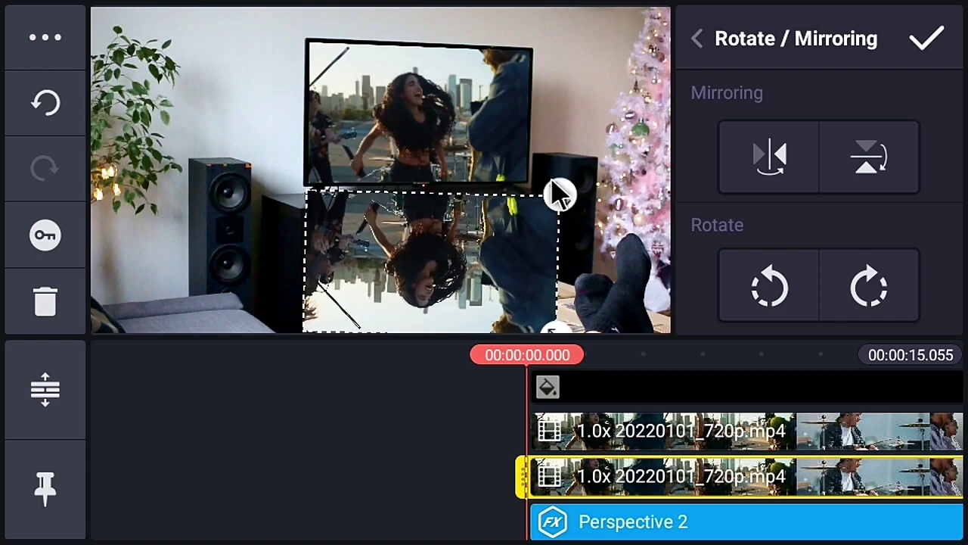
{"action": "left_click_drag", "start_coordinate": [560, 193], "coordinate": [563, 199]}
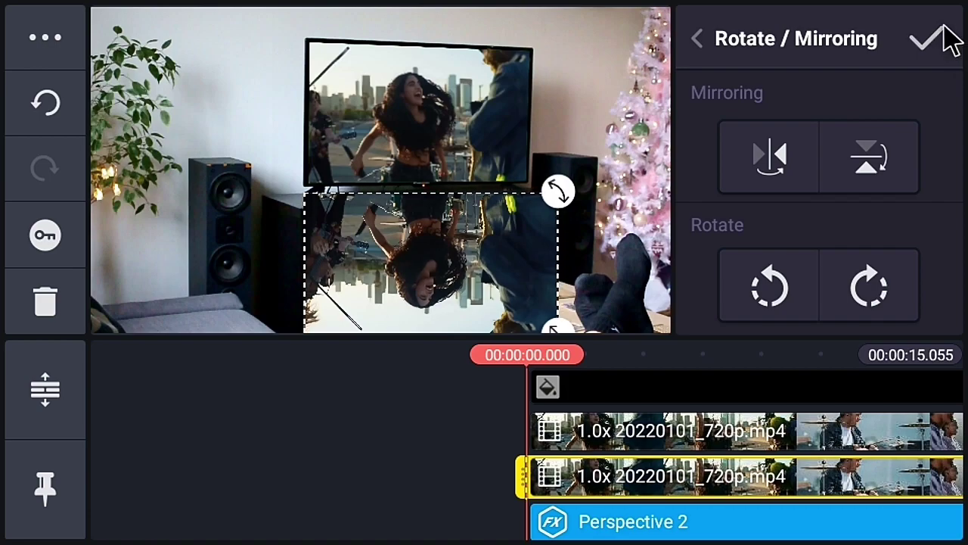
{"action": "left_click", "coordinate": [926, 40]}
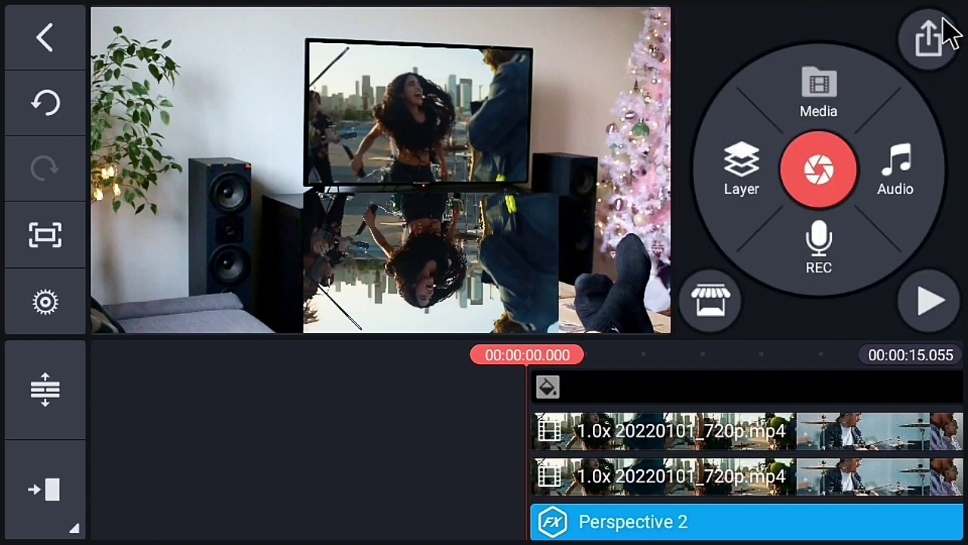
{"action": "left_click", "coordinate": [783, 484]}
Step: Open the reflection's Blending options and try the Overlay mode
{"action": "left_click_drag", "start_coordinate": [870, 250], "coordinate": [881, 11]}
{"action": "left_click_drag", "start_coordinate": [825, 292], "coordinate": [843, 199]}
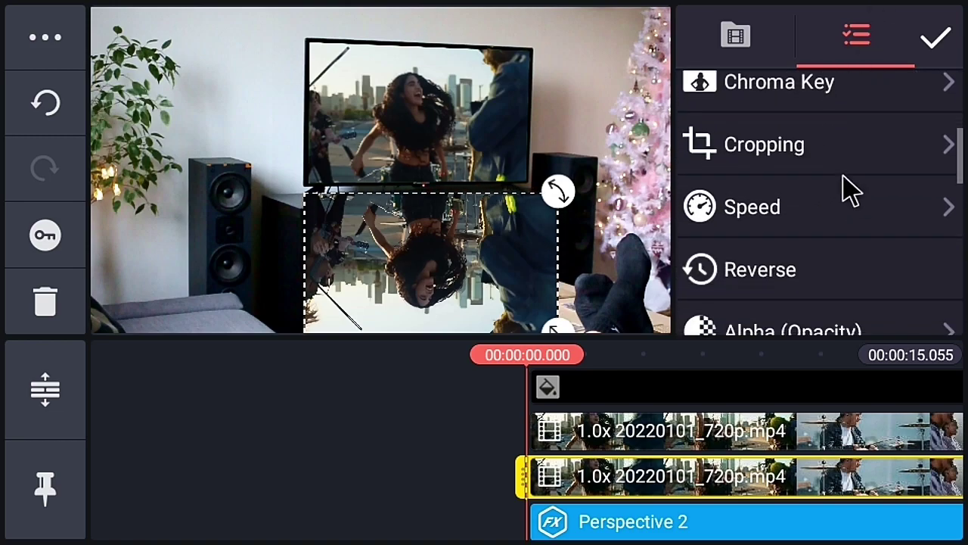
{"action": "left_click_drag", "start_coordinate": [813, 269], "coordinate": [850, 65]}
{"action": "left_click_drag", "start_coordinate": [787, 242], "coordinate": [795, 136]}
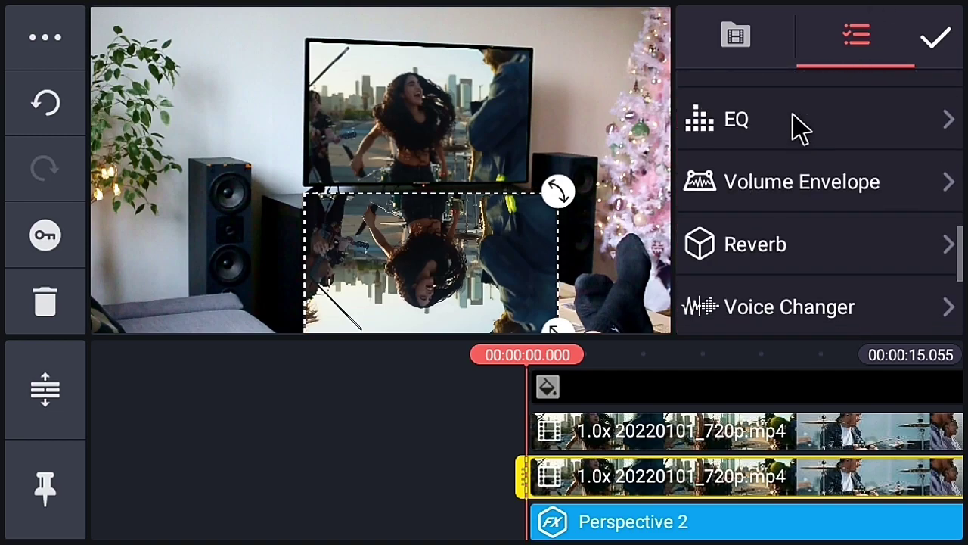
{"action": "left_click_drag", "start_coordinate": [795, 242], "coordinate": [844, 136]}
{"action": "left_click", "coordinate": [815, 223]}
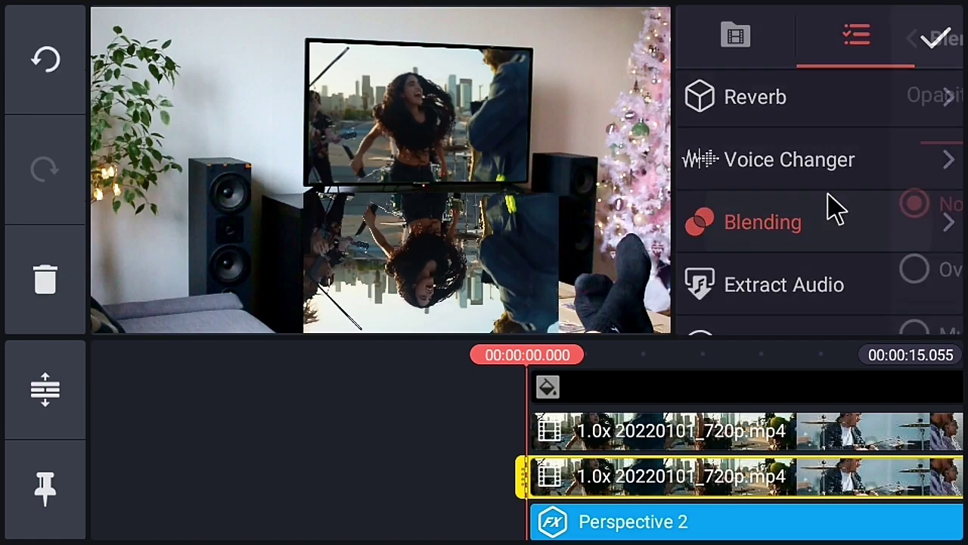
{"action": "left_click", "coordinate": [808, 280]}
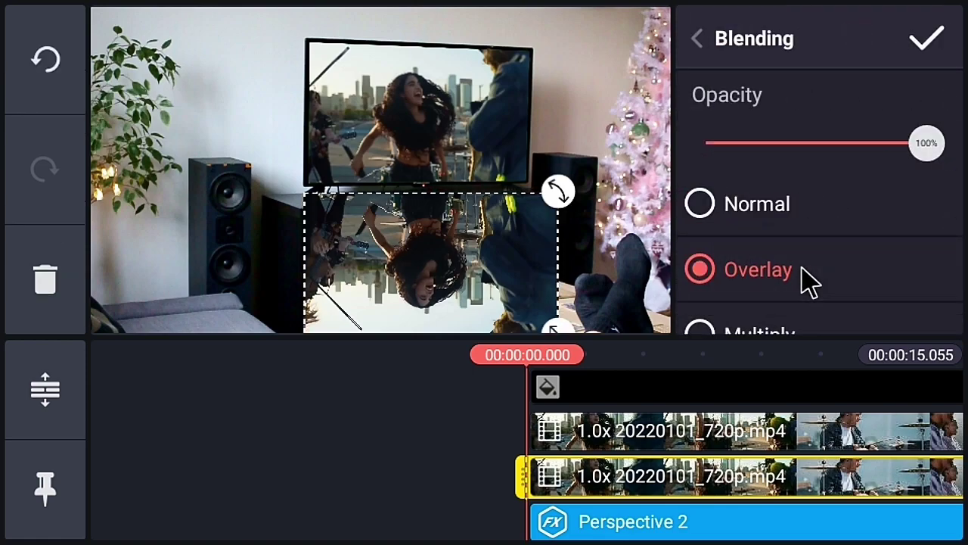
Step: Compare Multiply and Screen, then apply Soft Light blending to the reflection
{"action": "left_click_drag", "start_coordinate": [808, 280], "coordinate": [821, 190]}
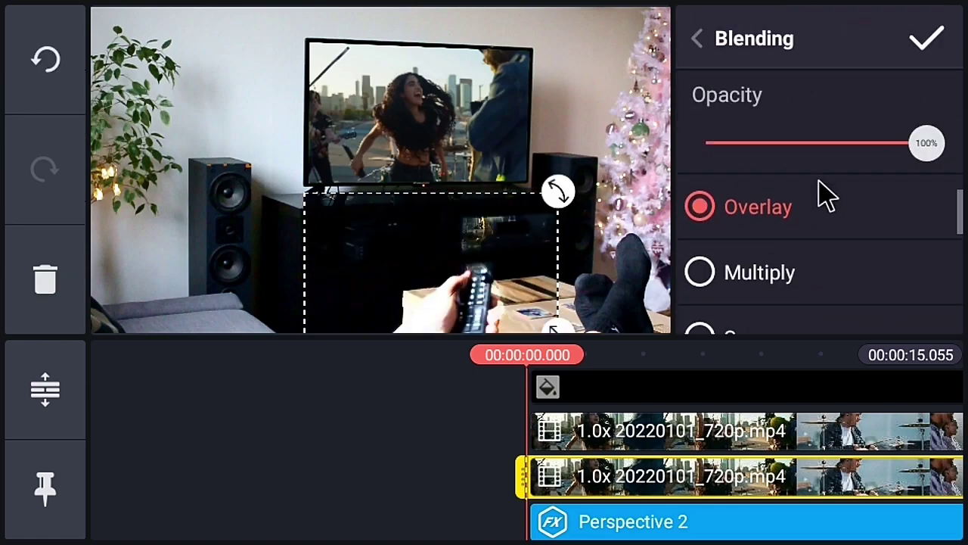
{"action": "left_click", "coordinate": [776, 254]}
{"action": "left_click_drag", "start_coordinate": [791, 275], "coordinate": [803, 236]}
{"action": "left_click", "coordinate": [800, 263]}
{"action": "left_click_drag", "start_coordinate": [828, 309], "coordinate": [854, 227]}
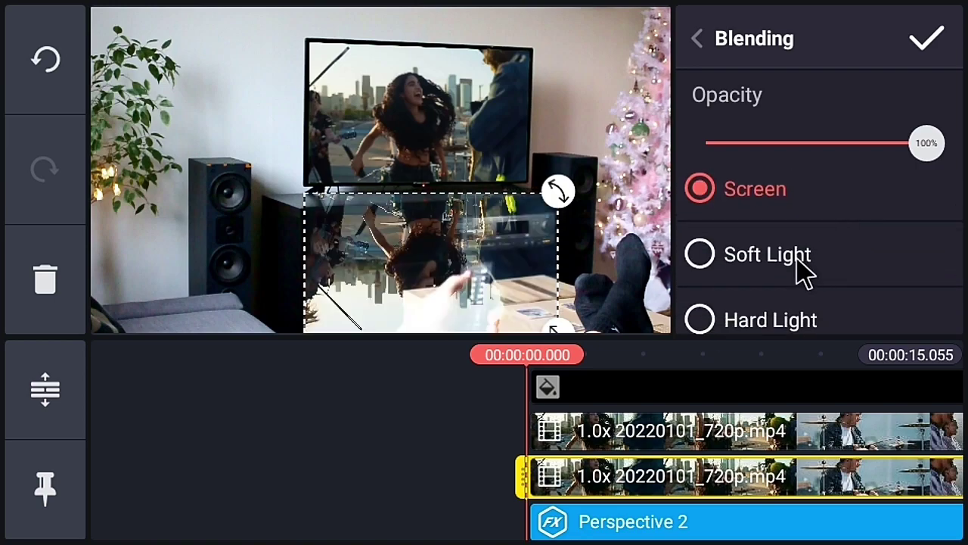
{"action": "left_click", "coordinate": [803, 261]}
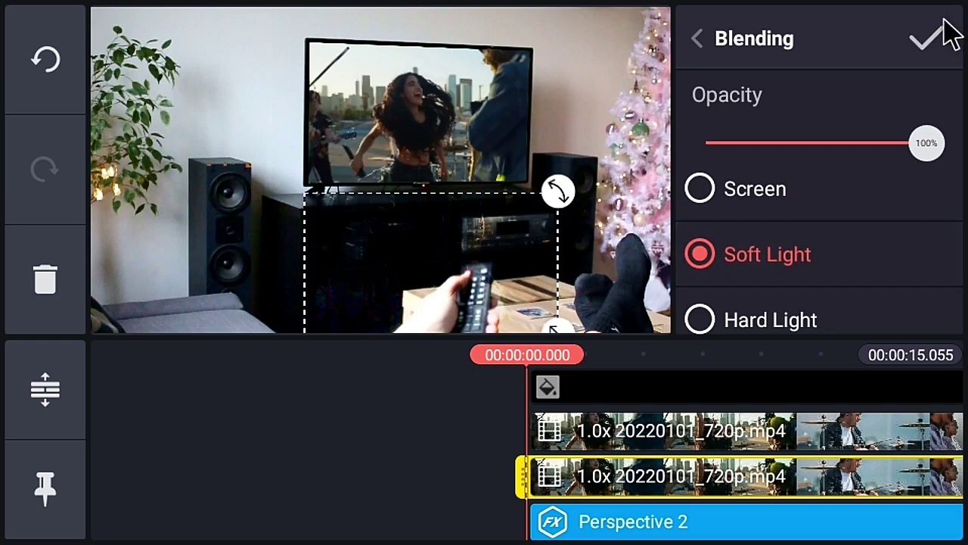
{"action": "left_click", "coordinate": [926, 38]}
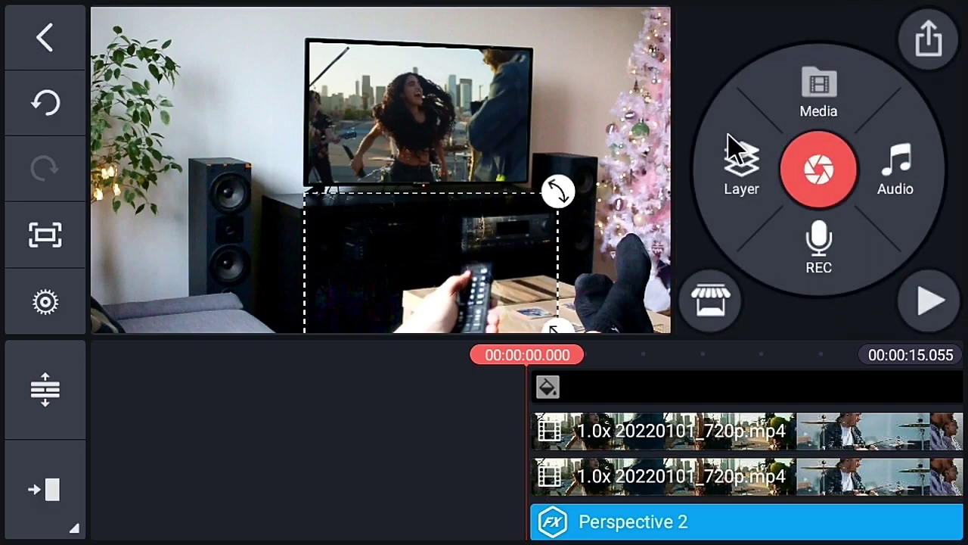
{"action": "left_click", "coordinate": [508, 252]}
Step: Mask the reflection to a shorter strip under the TV with feather 29
{"action": "mouse_move", "coordinate": [464, 254]}
{"action": "left_mouse_down"}
{"action": "mouse_move", "coordinate": [460, 234]}
{"action": "mouse_move", "coordinate": [454, 244]}
{"action": "mouse_move", "coordinate": [476, 242]}
{"action": "mouse_move", "coordinate": [463, 245]}
{"action": "mouse_move", "coordinate": [463, 259]}
{"action": "left_mouse_up"}
{"action": "left_click_drag", "start_coordinate": [821, 310], "coordinate": [855, 95]}
{"action": "left_click", "coordinate": [827, 240]}
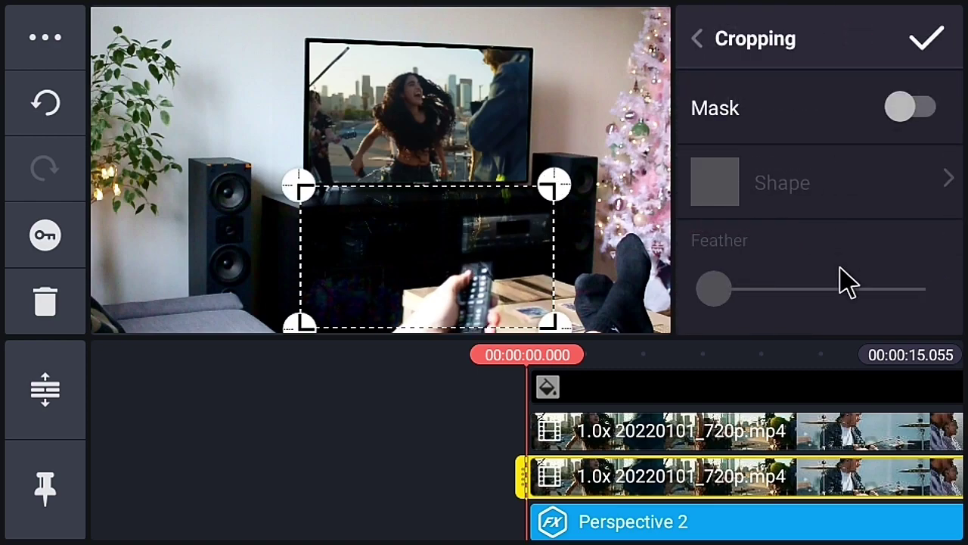
{"action": "left_click", "coordinate": [911, 109]}
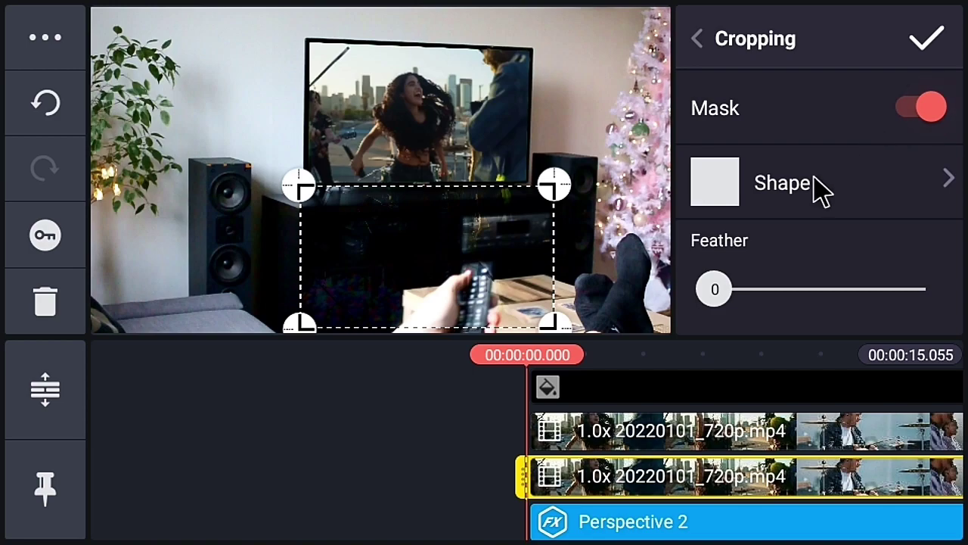
{"action": "left_click_drag", "start_coordinate": [551, 327], "coordinate": [582, 272]}
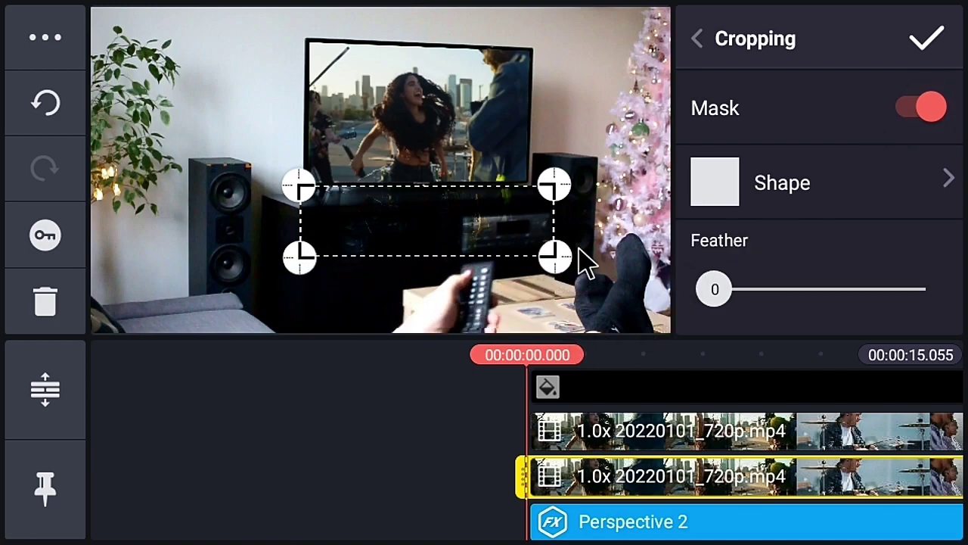
{"action": "left_click_drag", "start_coordinate": [717, 292], "coordinate": [869, 308]}
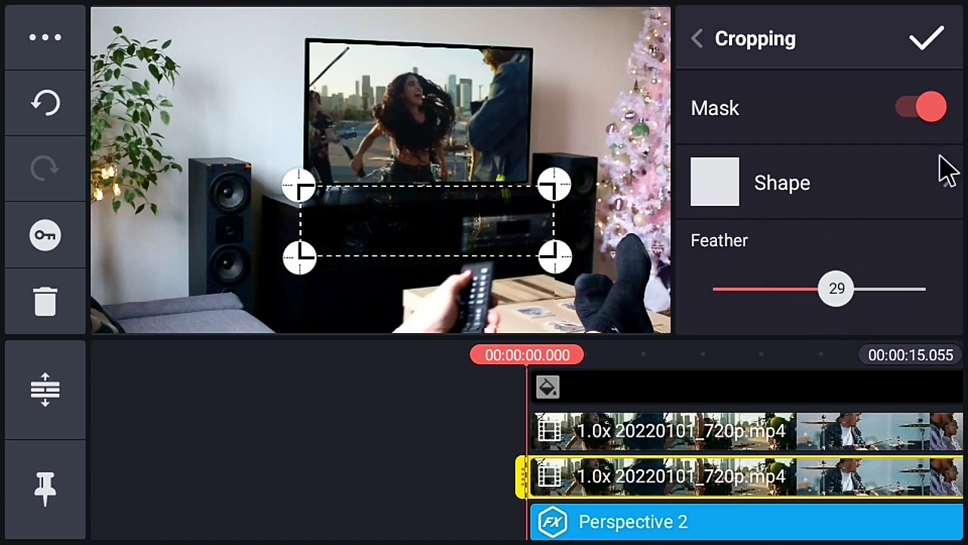
{"action": "left_click", "coordinate": [928, 39]}
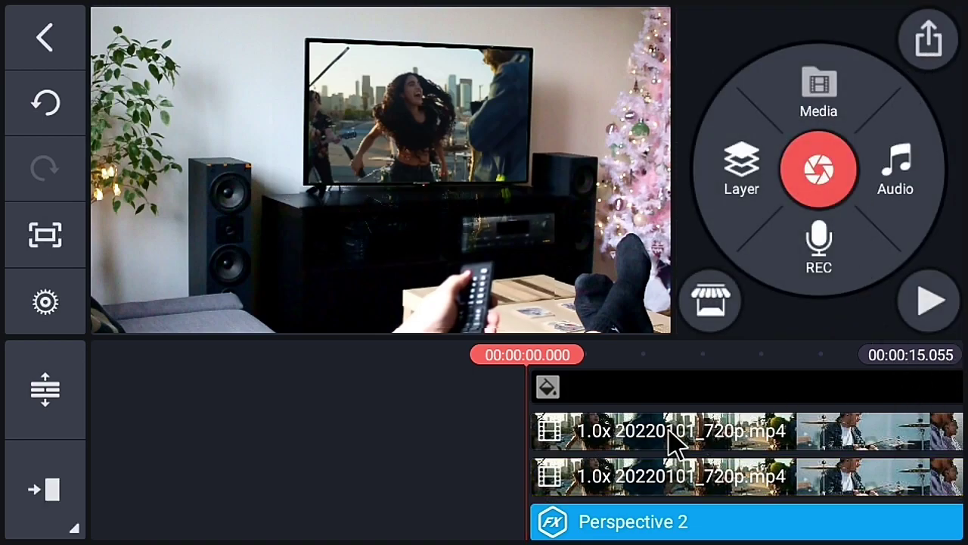
Step: Lower the reflection layer's opacity to 32% and replay the composite from the start
{"action": "left_click", "coordinate": [903, 314]}
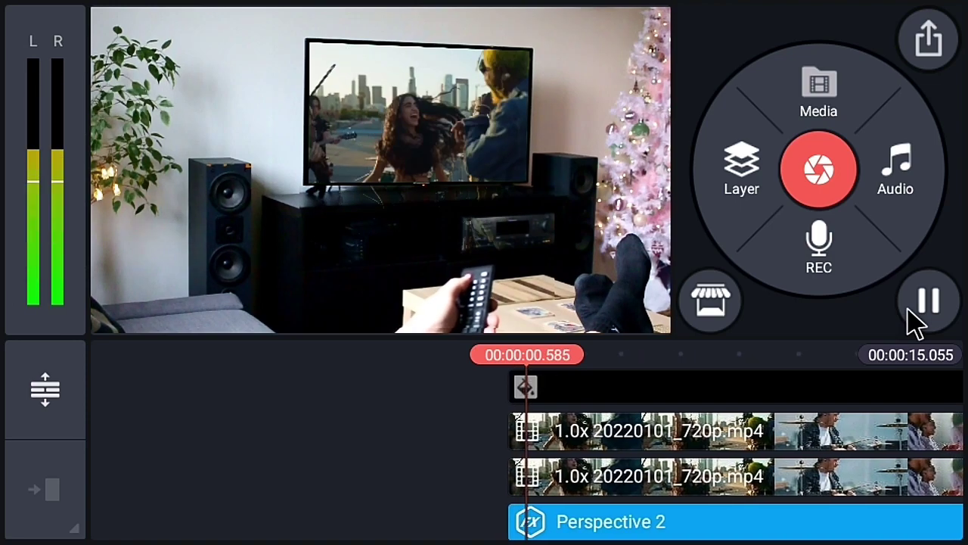
{"action": "left_click", "coordinate": [910, 317]}
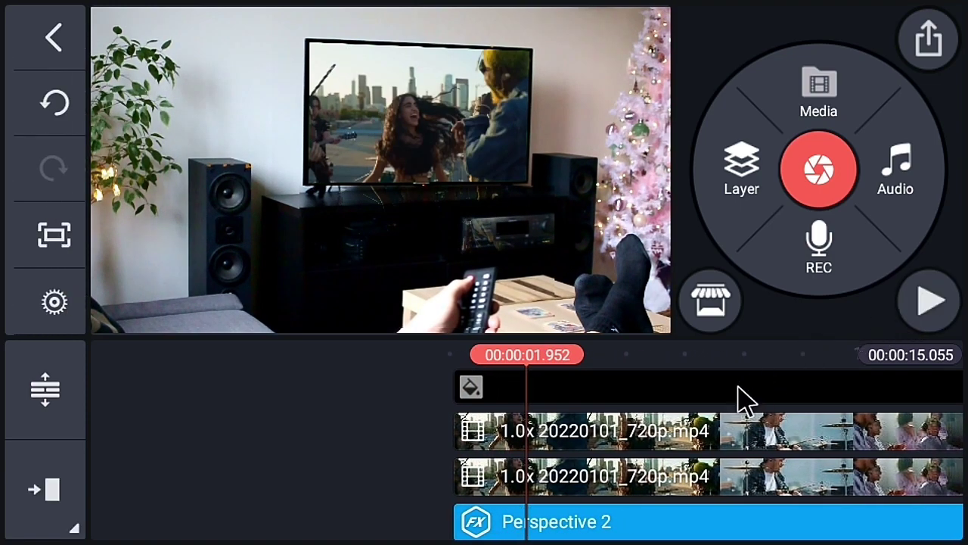
{"action": "left_click", "coordinate": [676, 481]}
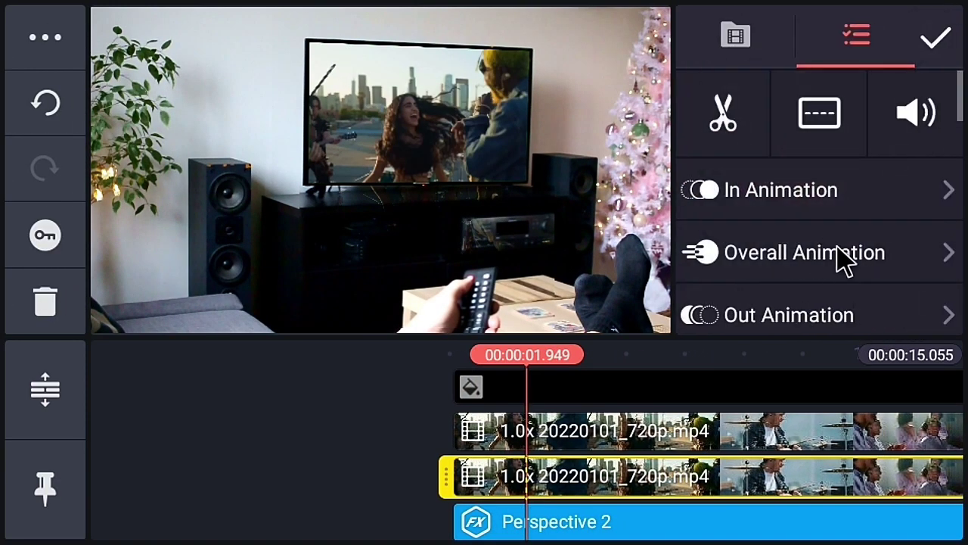
{"action": "left_click_drag", "start_coordinate": [846, 257], "coordinate": [846, 163]}
{"action": "left_click_drag", "start_coordinate": [787, 288], "coordinate": [804, 169]}
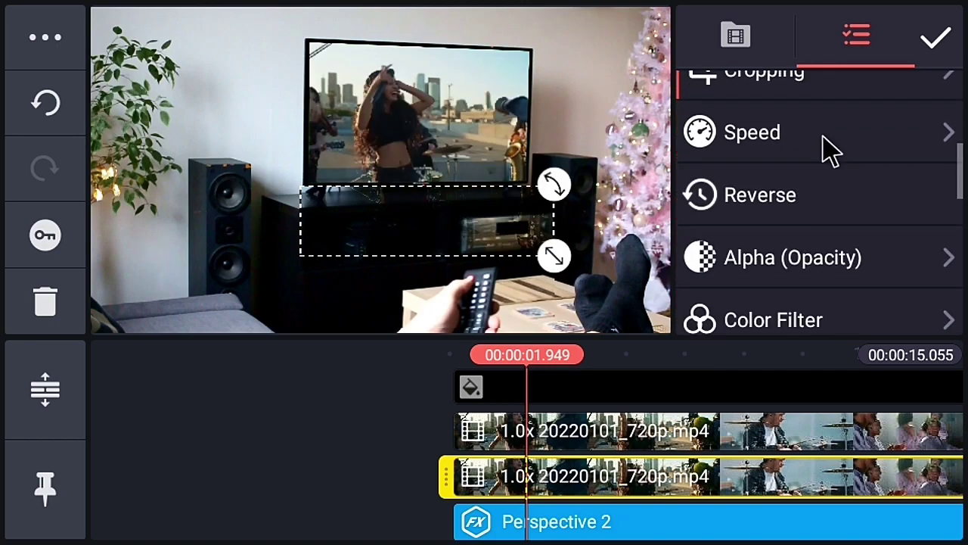
{"action": "left_click", "coordinate": [821, 219]}
{"action": "left_click_drag", "start_coordinate": [819, 102], "coordinate": [838, 259]}
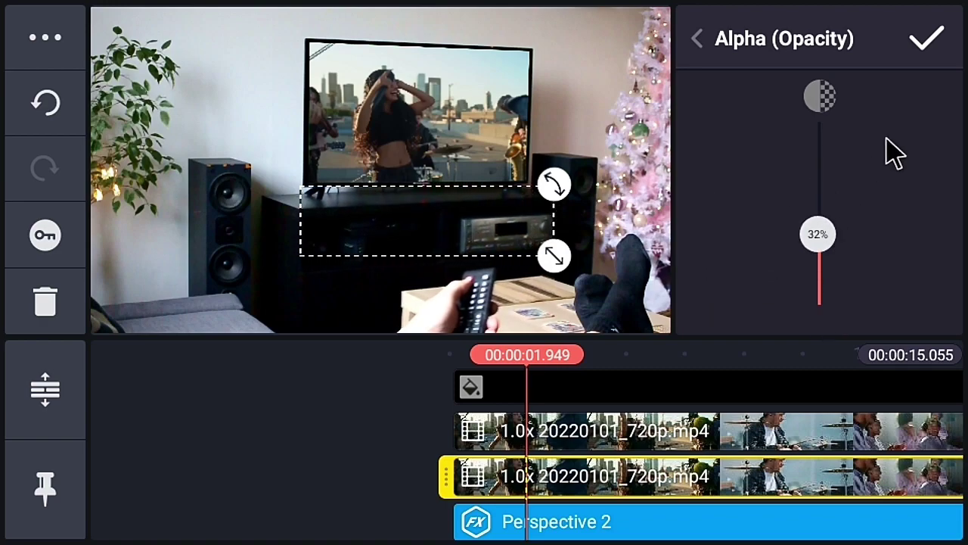
{"action": "left_click", "coordinate": [929, 41]}
{"action": "left_click_drag", "start_coordinate": [634, 459], "coordinate": [829, 461]}
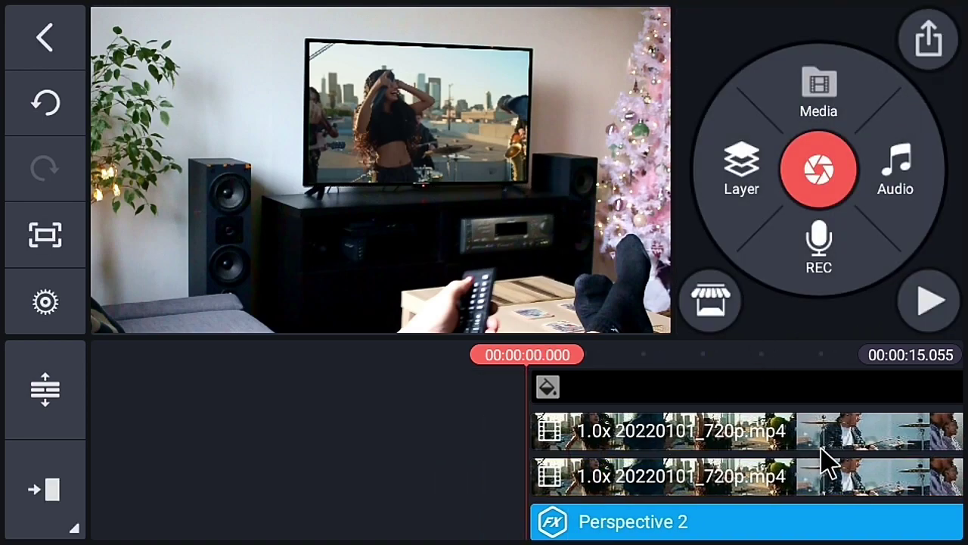
{"action": "left_click", "coordinate": [931, 303]}
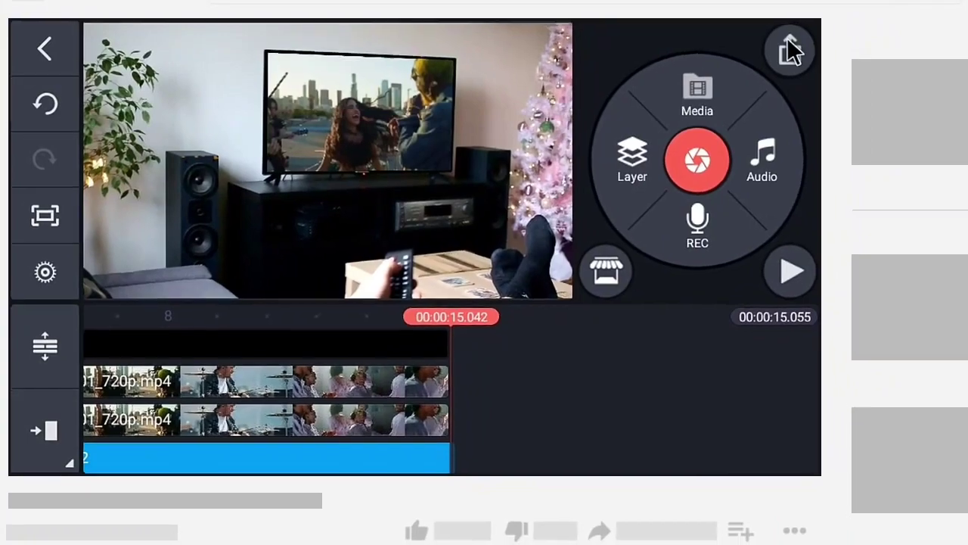
Step: Save the project as an HD 720p video
{"action": "left_click", "coordinate": [929, 38]}
{"action": "left_click", "coordinate": [106, 193]}
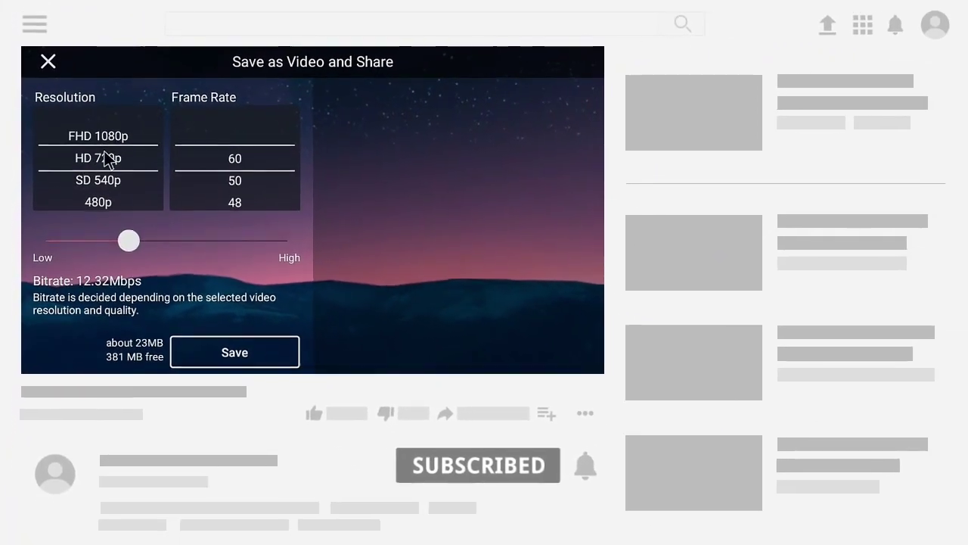
{"action": "left_click", "coordinate": [284, 405]}
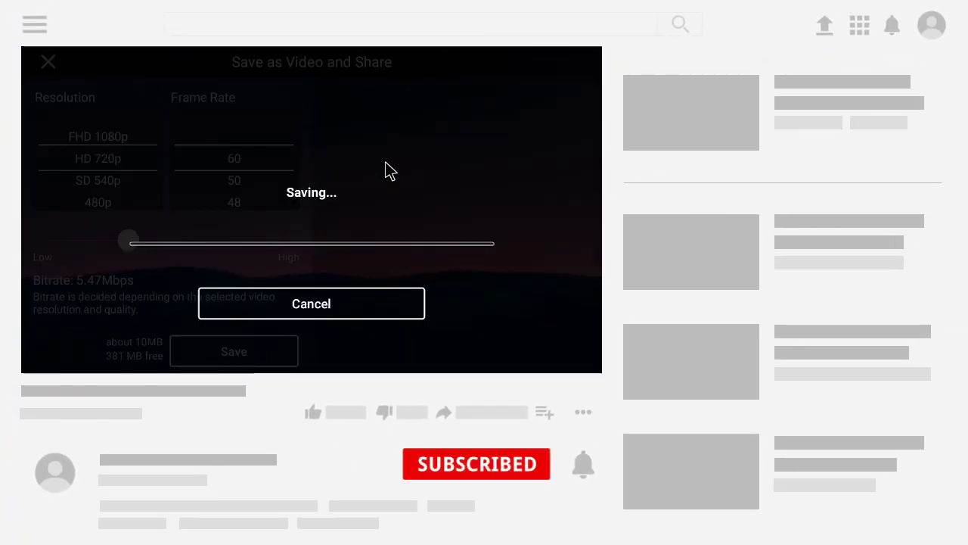